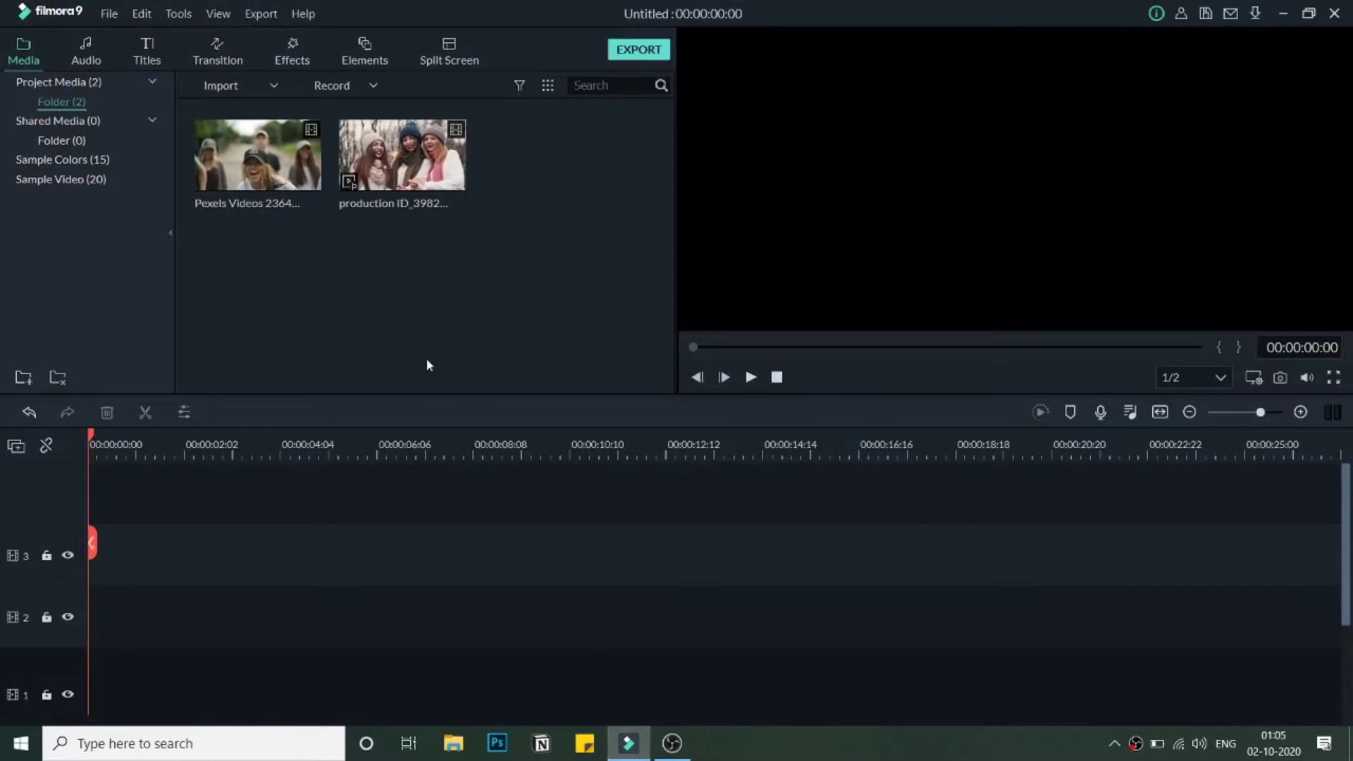
Add the winter clip, keeping 1920x1080 25fps, and trim it to its first five seconds
mouse_move(288, 179)
left_click_drag(433, 171, 69, 569)
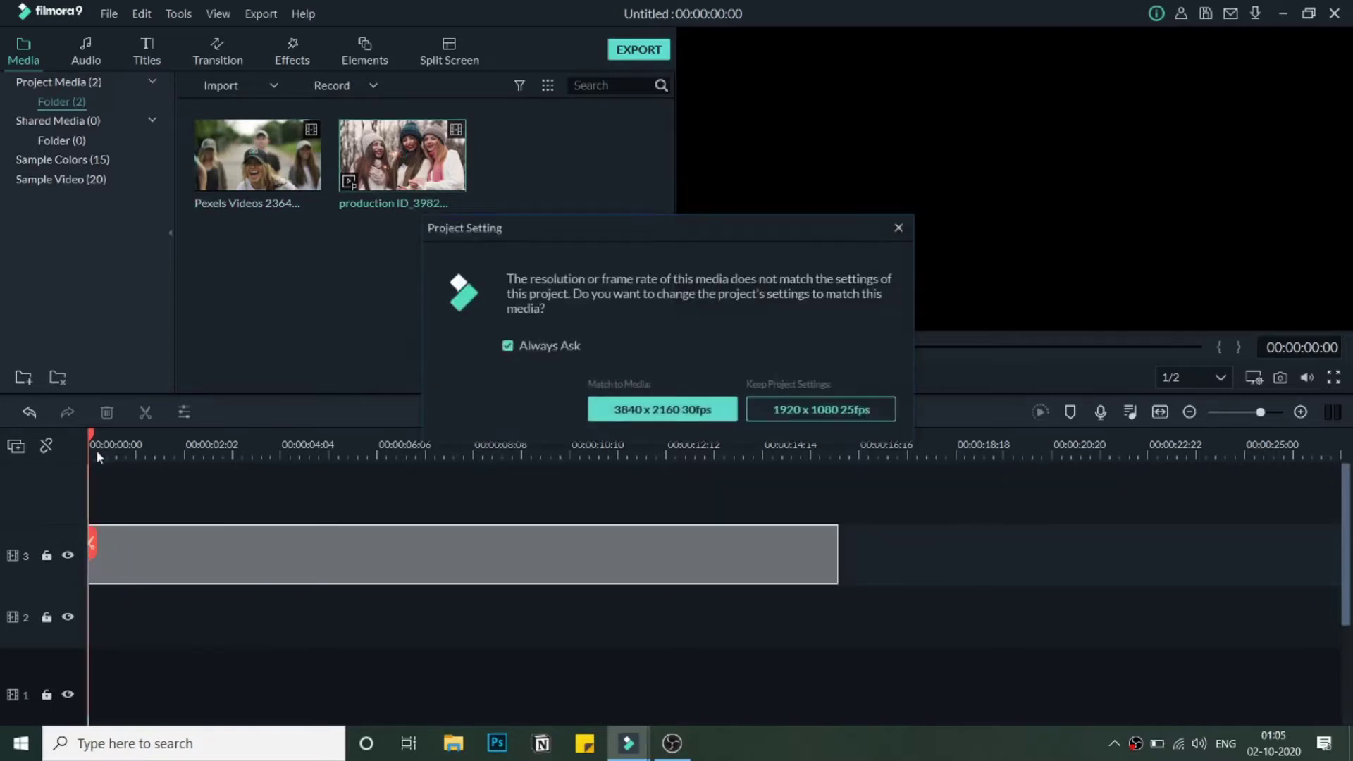
left_click(809, 410)
left_click_drag(105, 438, 330, 498)
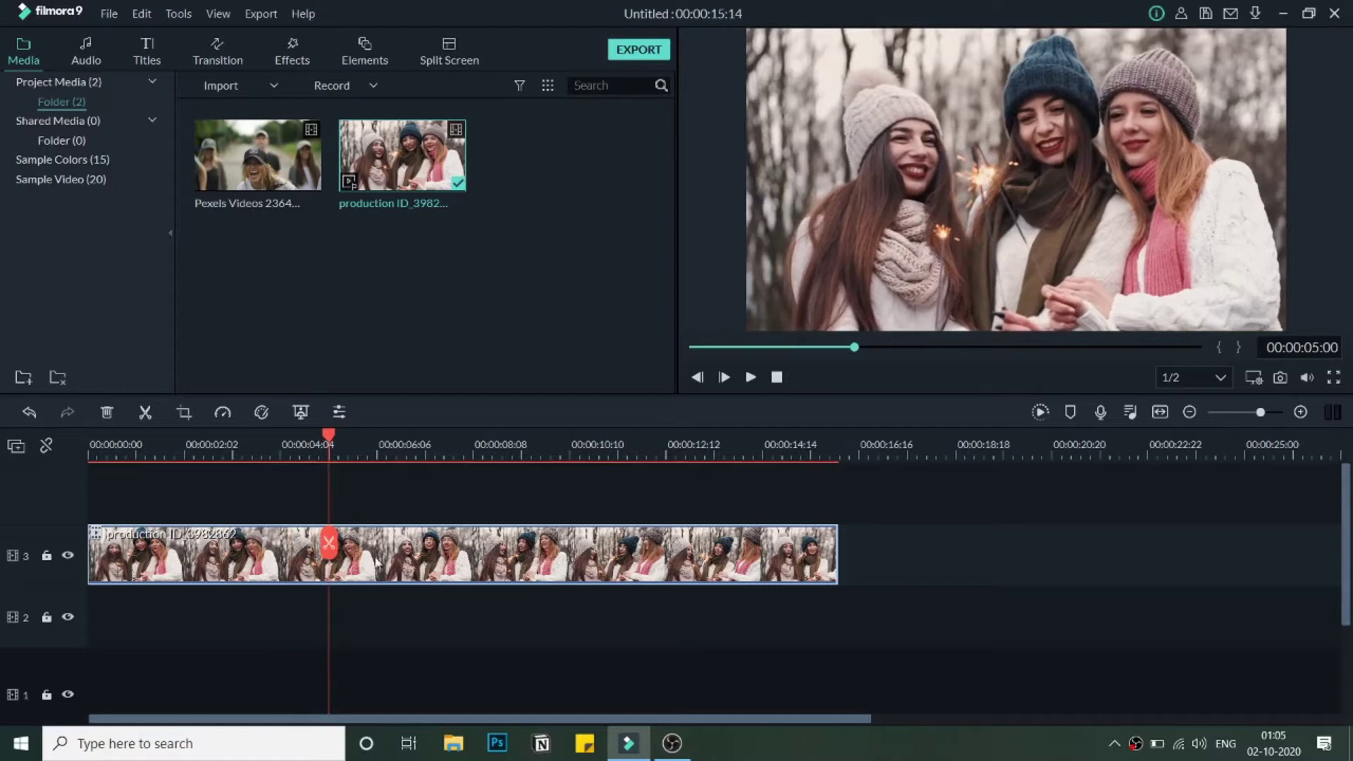
left_click(330, 551)
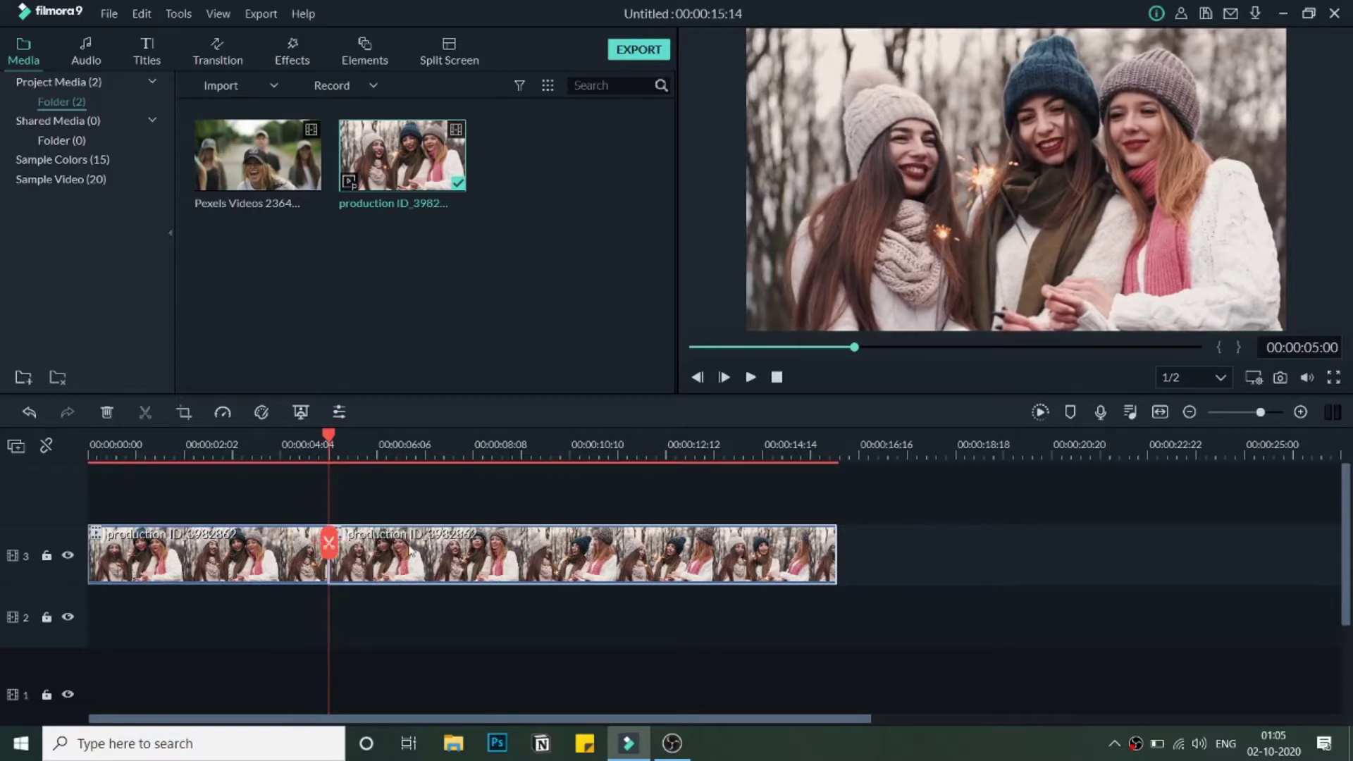
key("Delete")
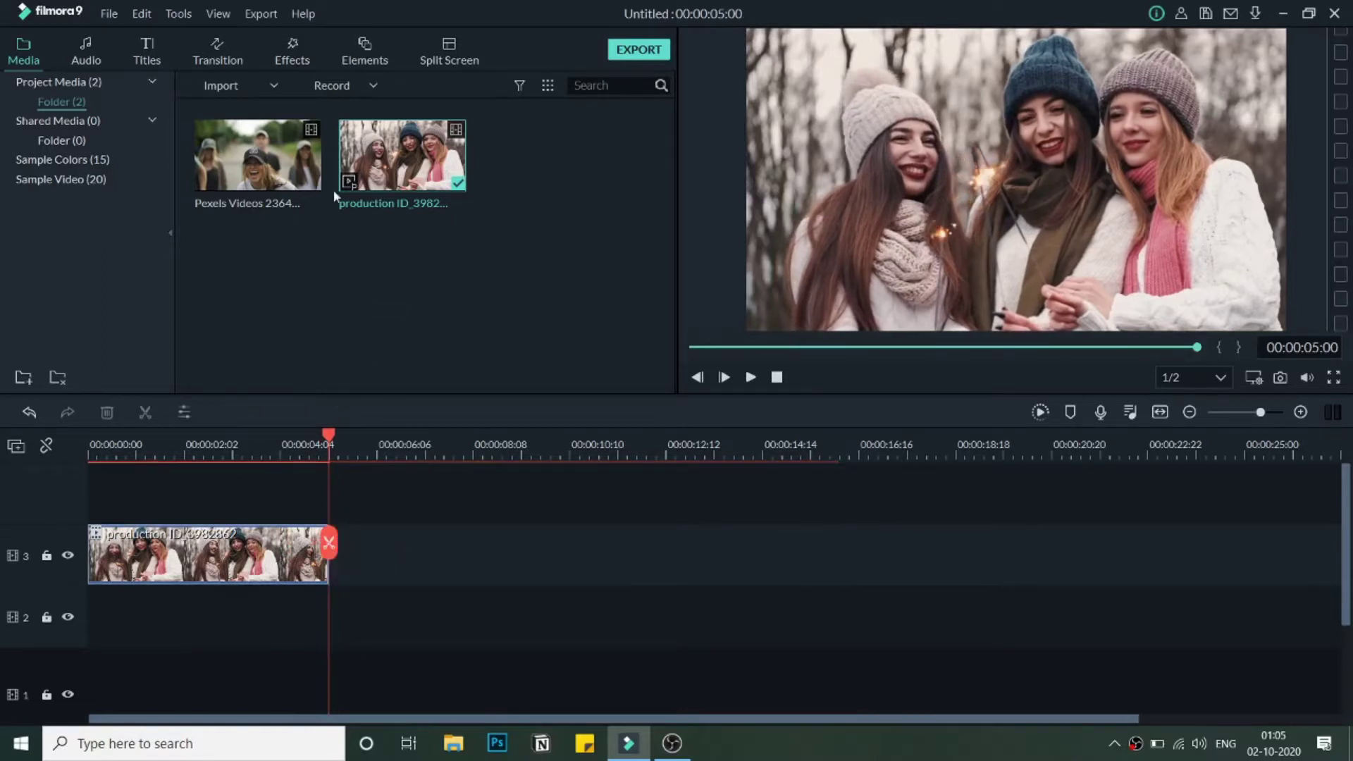
Add the Pexels clip on the track above, trim it to five seconds, and start it at 00:00:05:00
mouse_move(304, 178)
left_click_drag(305, 177, 78, 493)
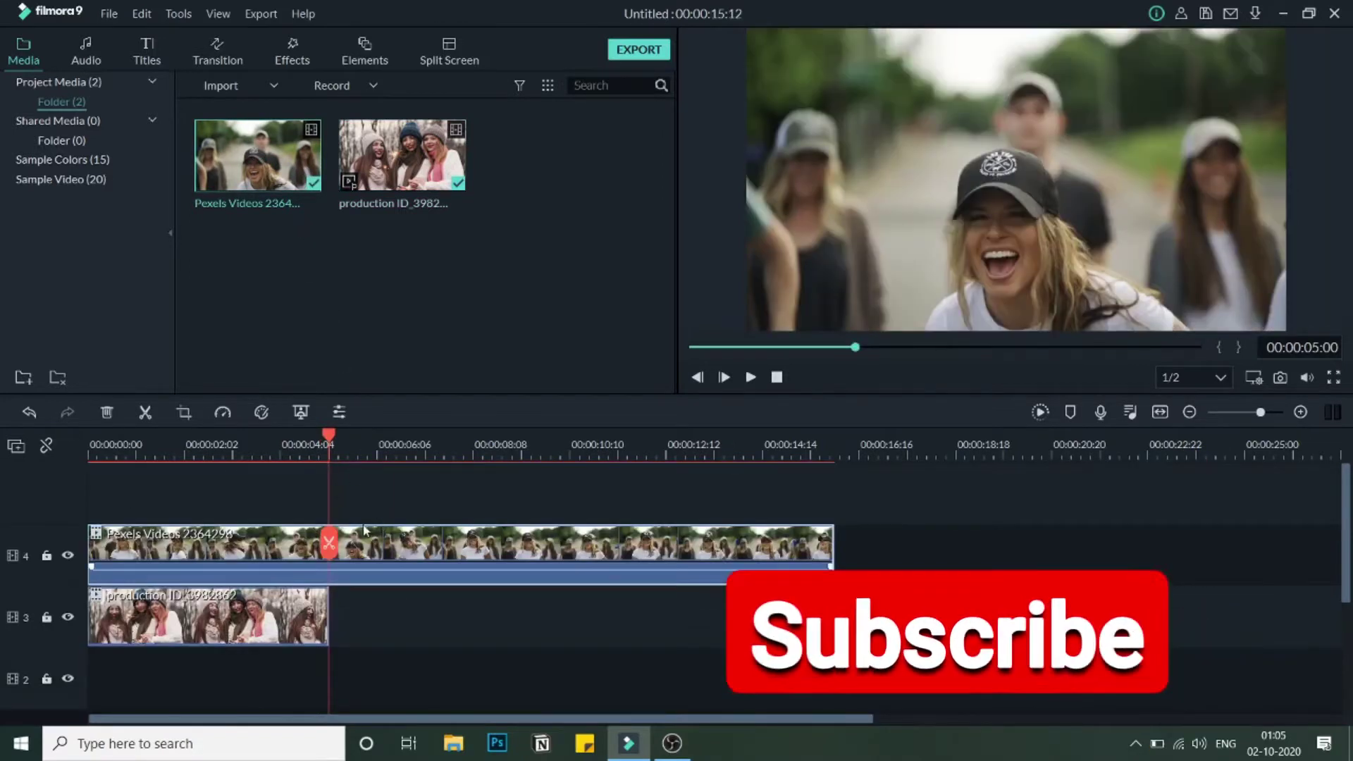
left_click(331, 547)
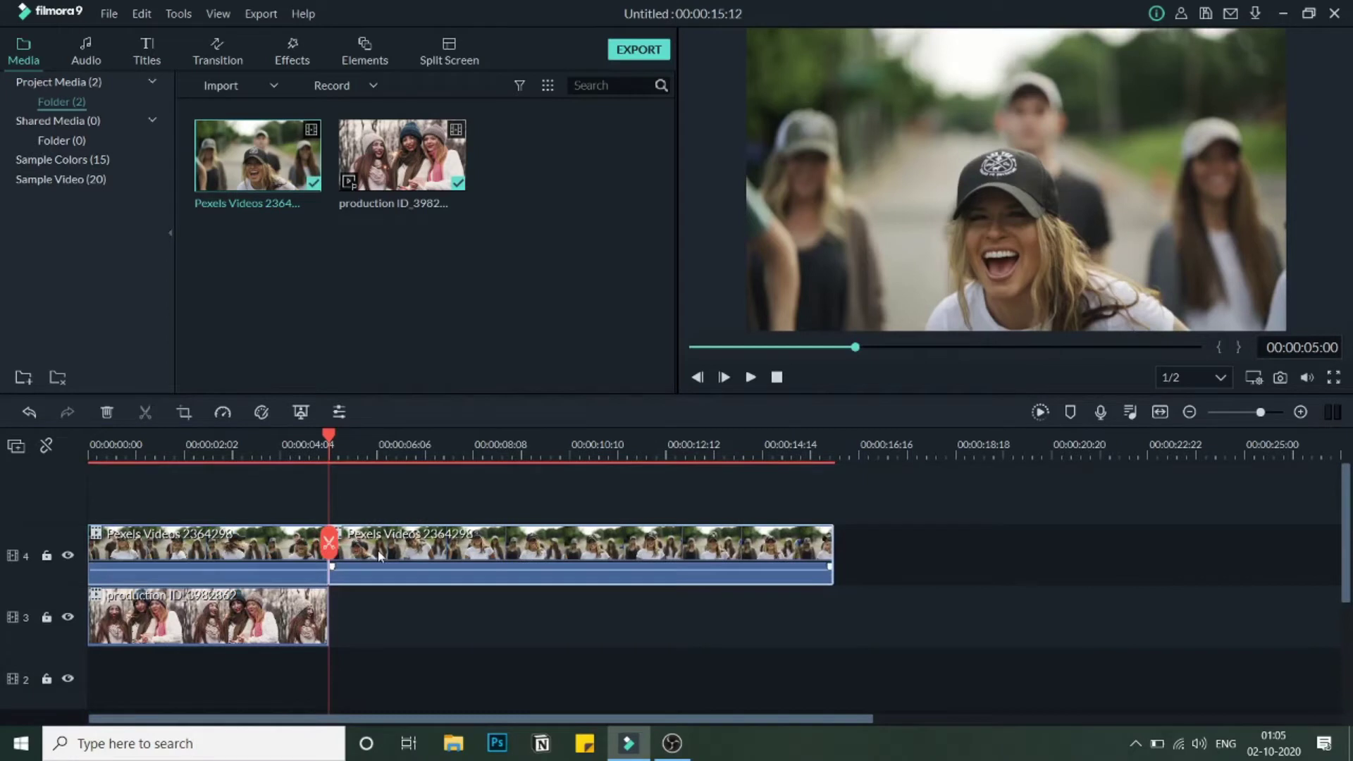
key("Delete")
left_click_drag(320, 562, 468, 555)
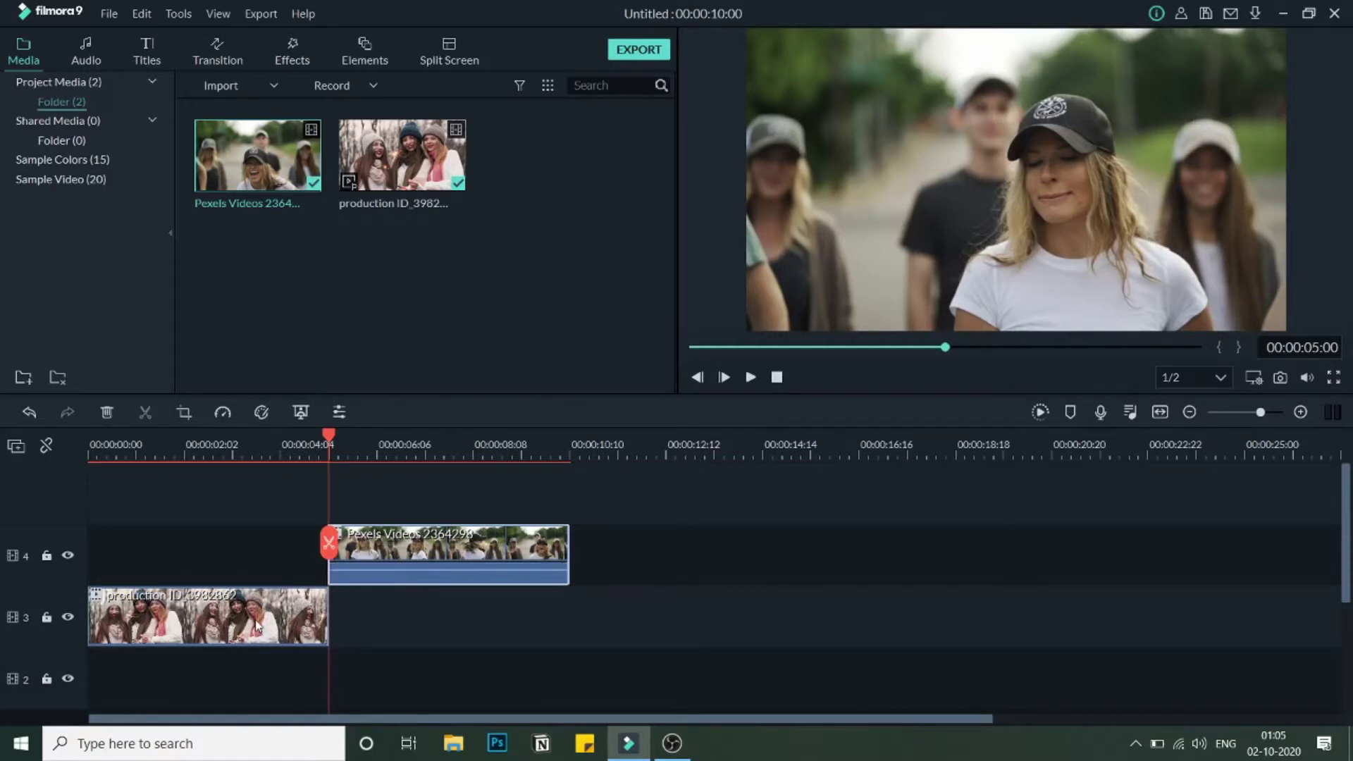
Apply the Photo Spin 3 motion preset to the winter clip, then to the Pexels clip
double_click(257, 626)
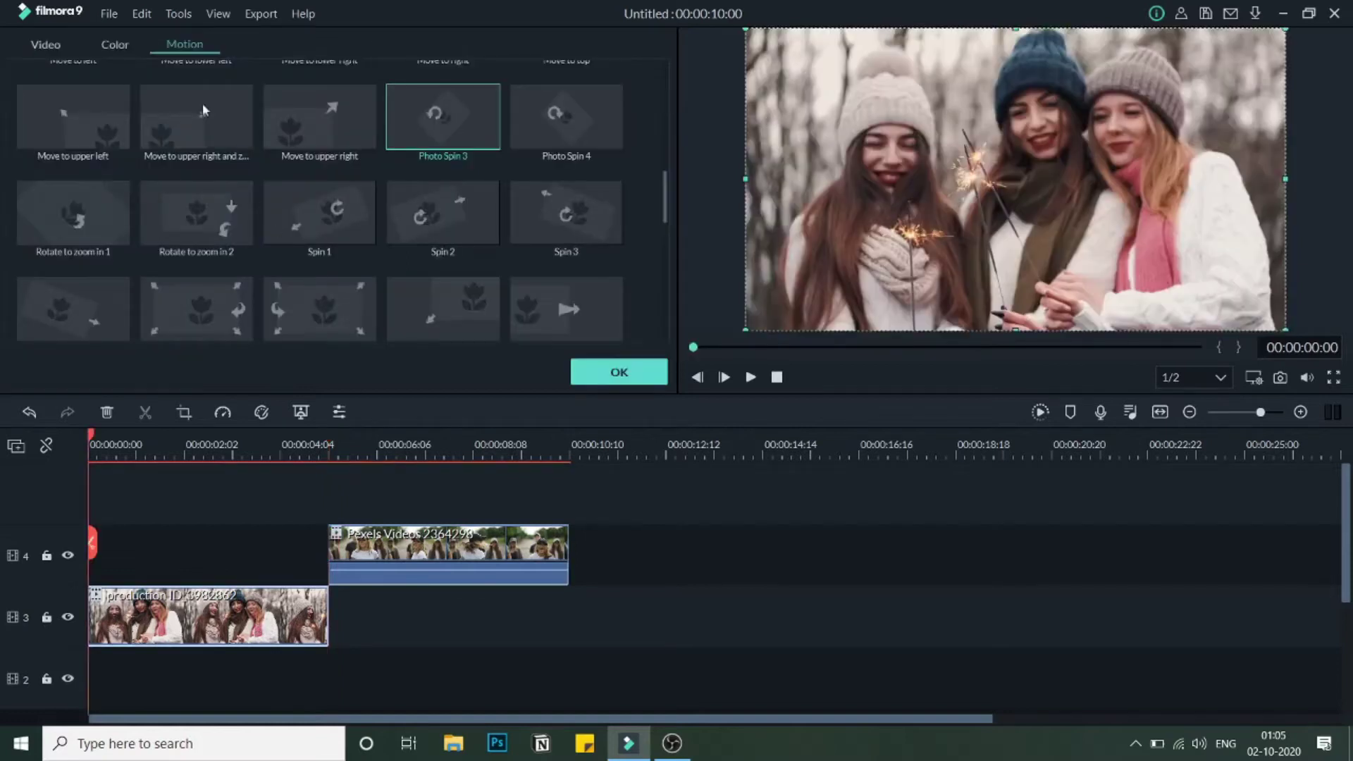
left_click(47, 45)
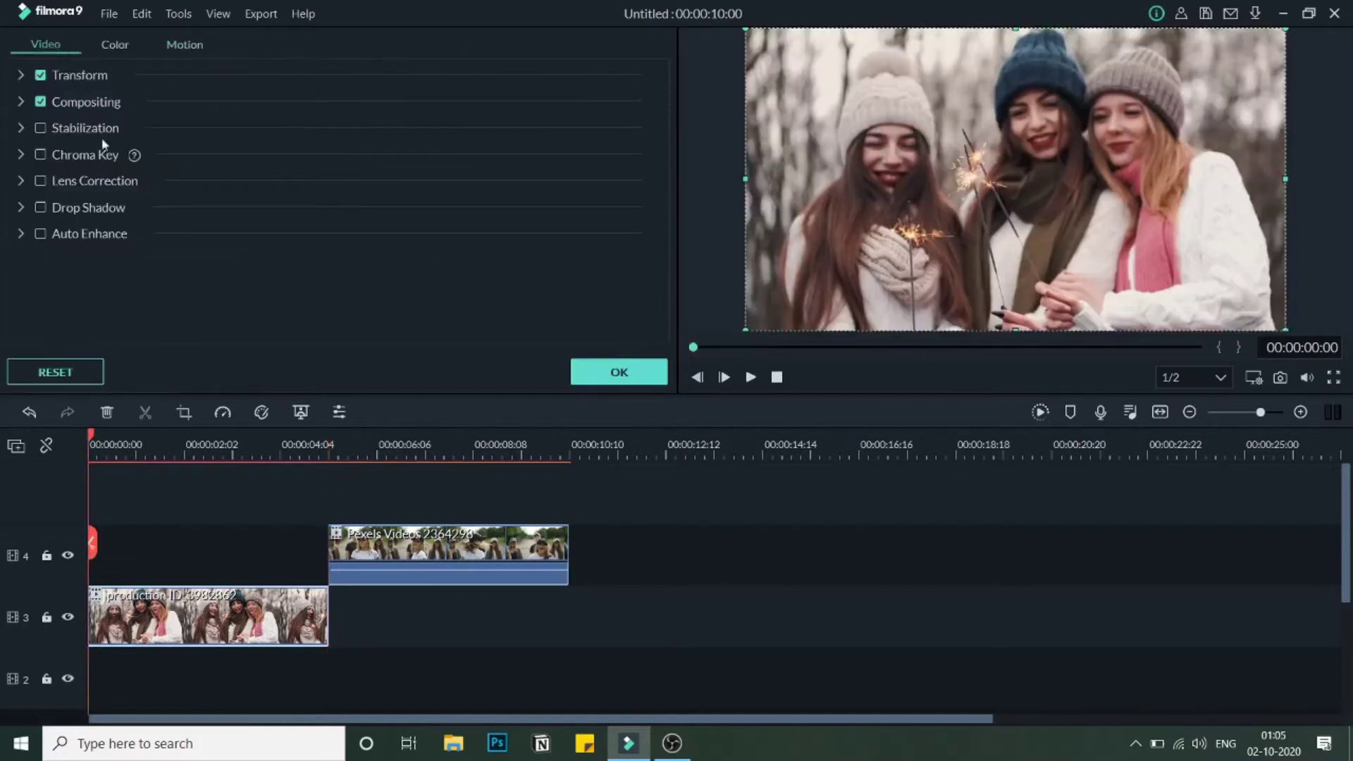
left_click(179, 44)
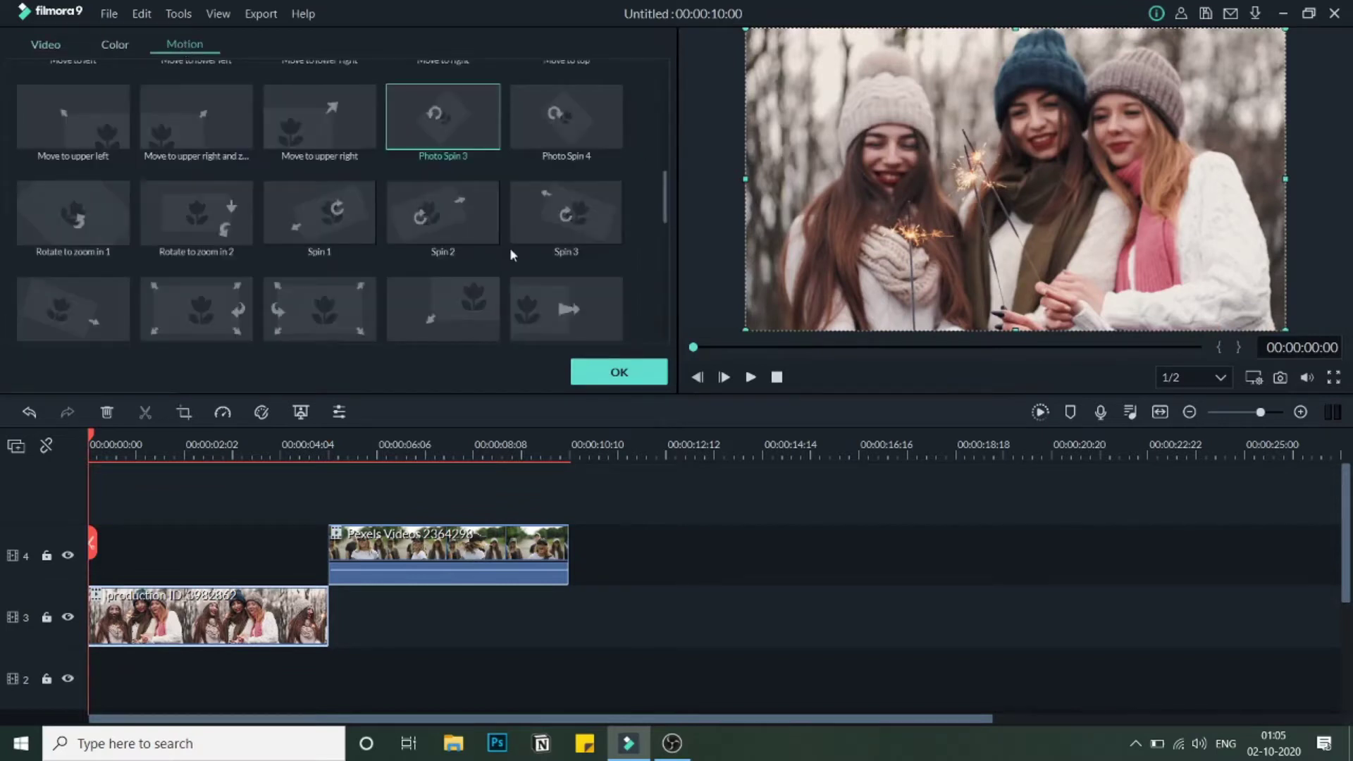
scroll(509, 248, "down", 5)
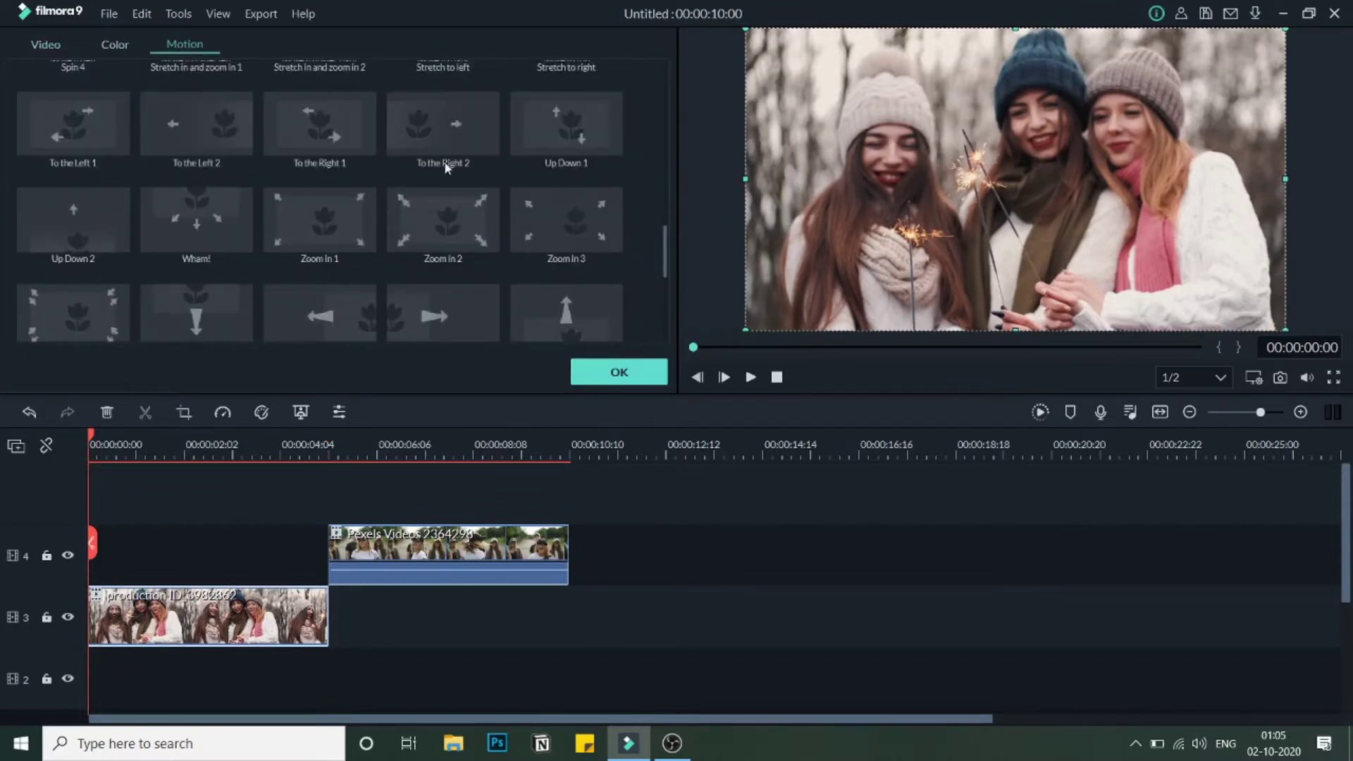
scroll(493, 216, "up", 5)
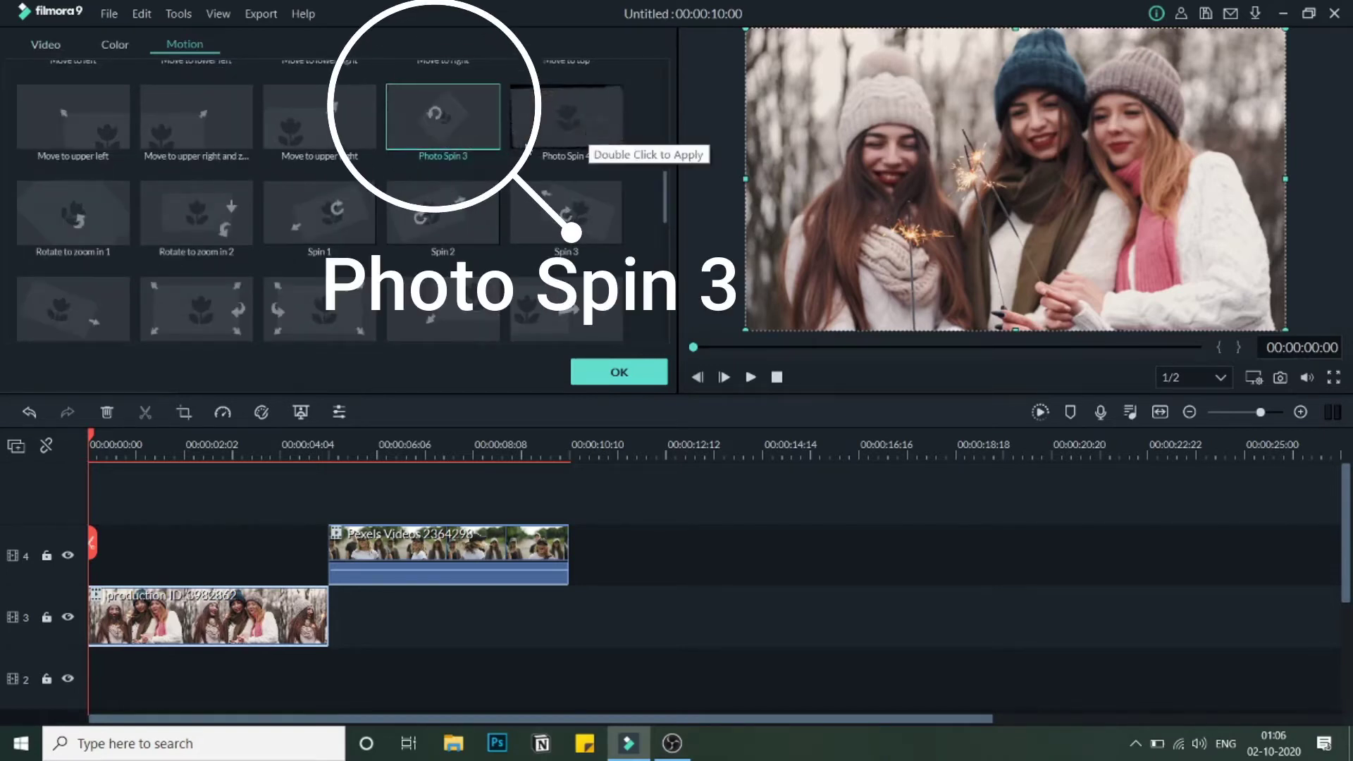
double_click(465, 127)
left_click(628, 371)
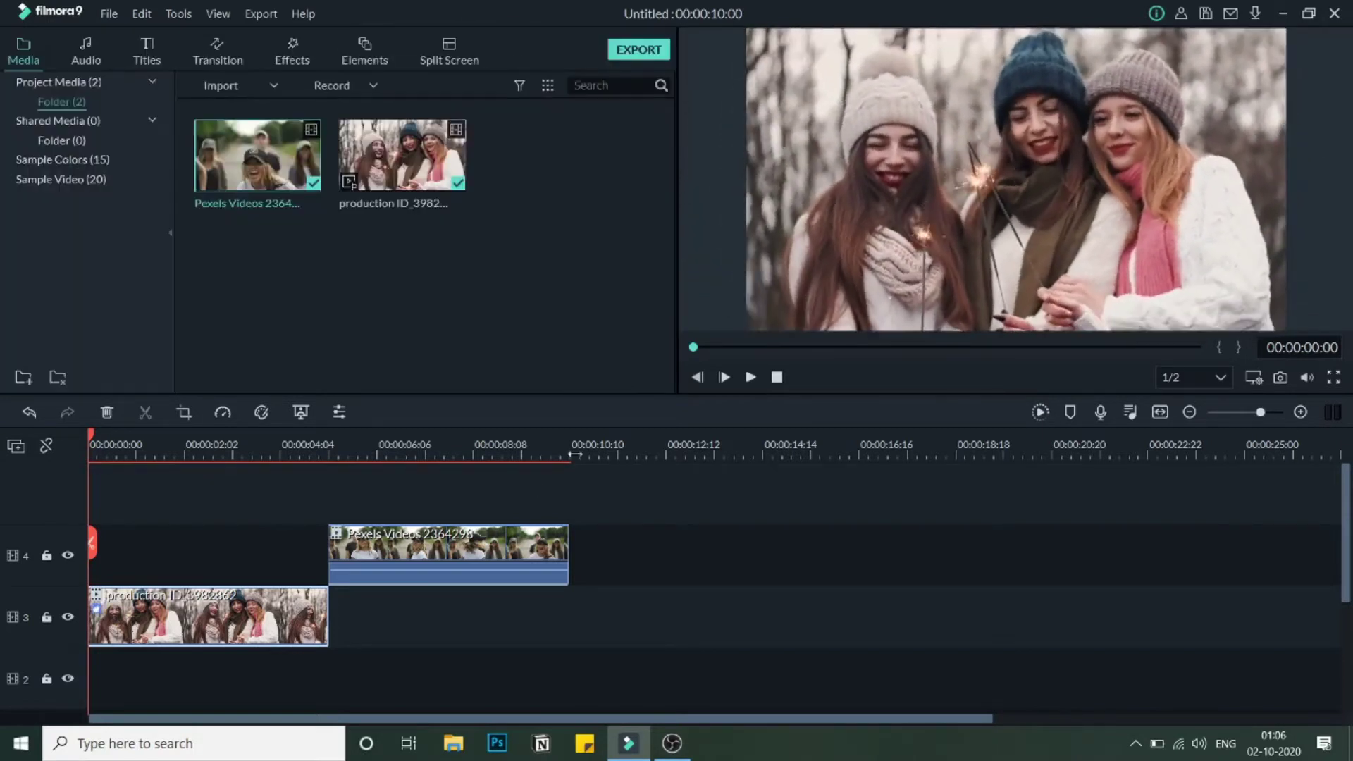
double_click(448, 553)
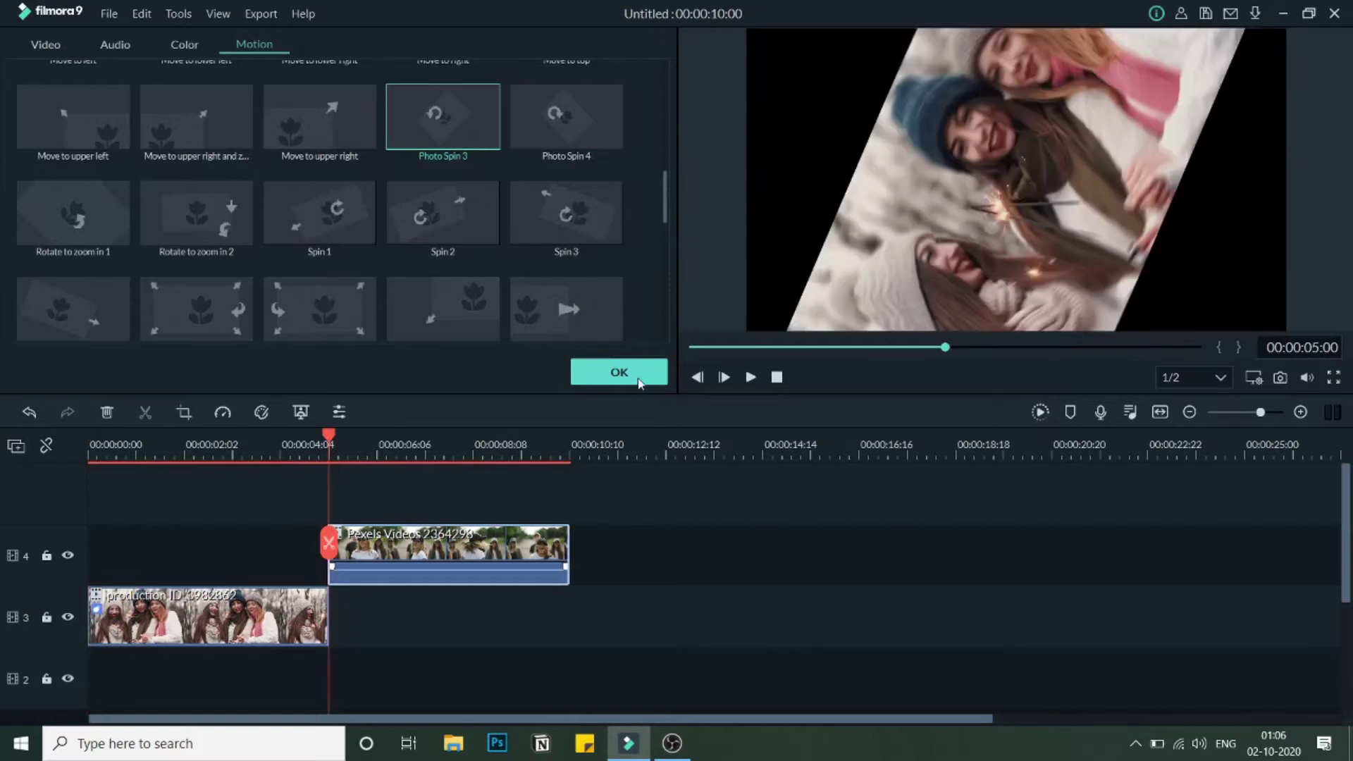
left_click(638, 379)
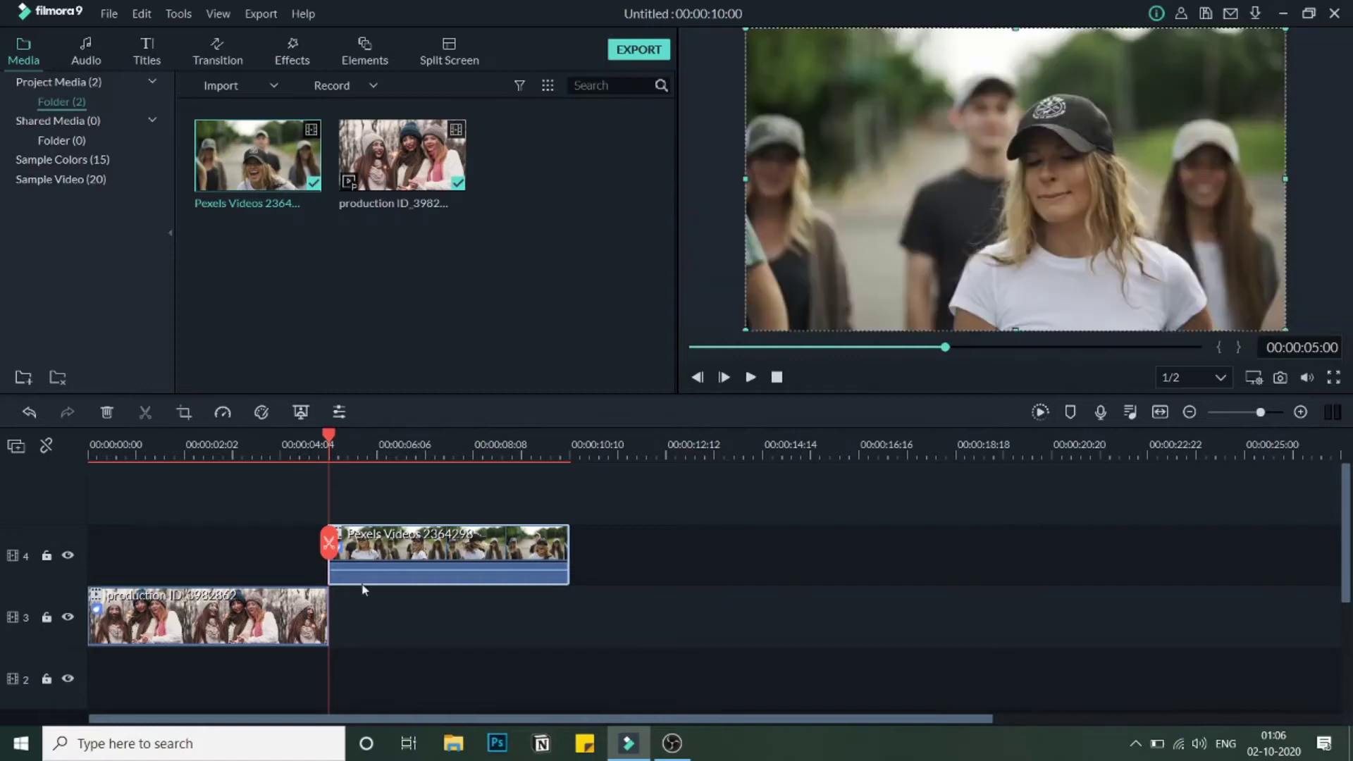
Scrub through the spin, then step frame by frame from 00:00:05:00 back to 00:00:04:16
left_click_drag(328, 438, 330, 520)
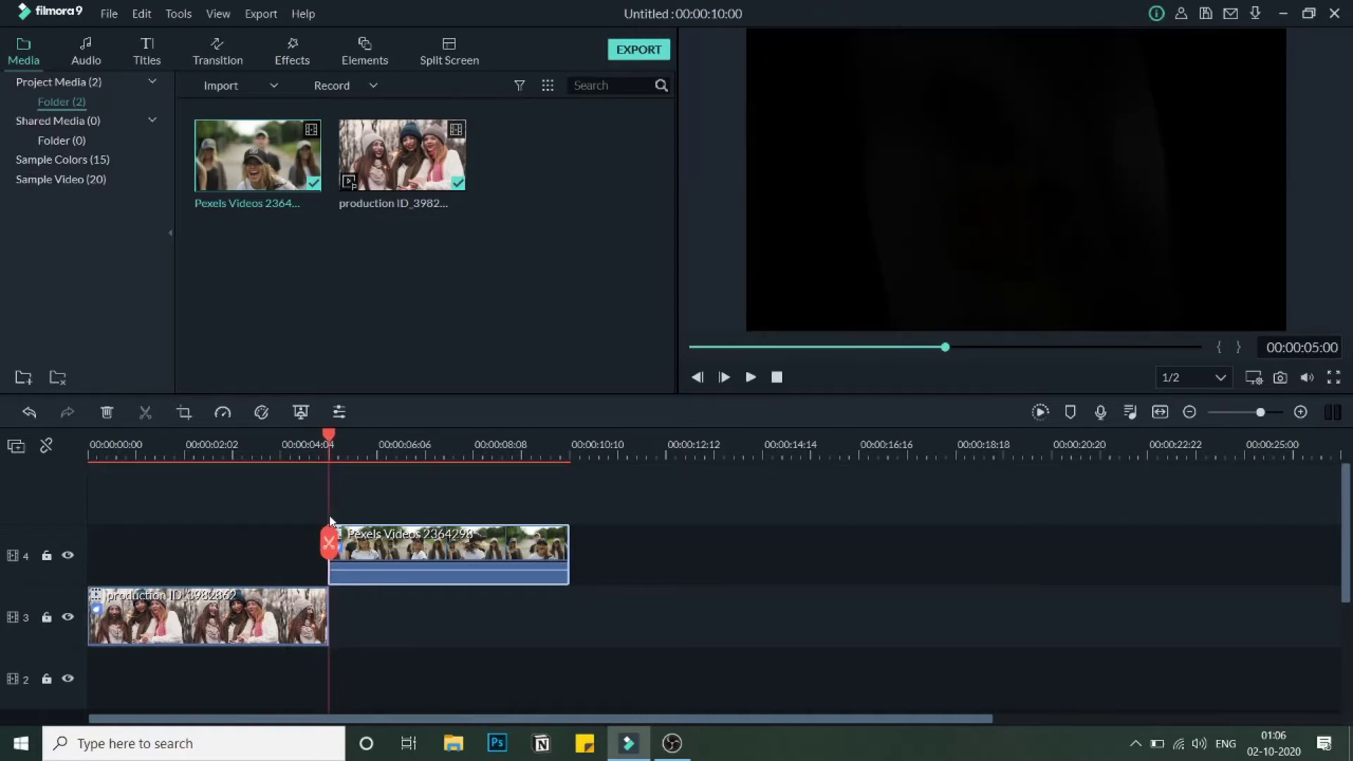
left_click(374, 541)
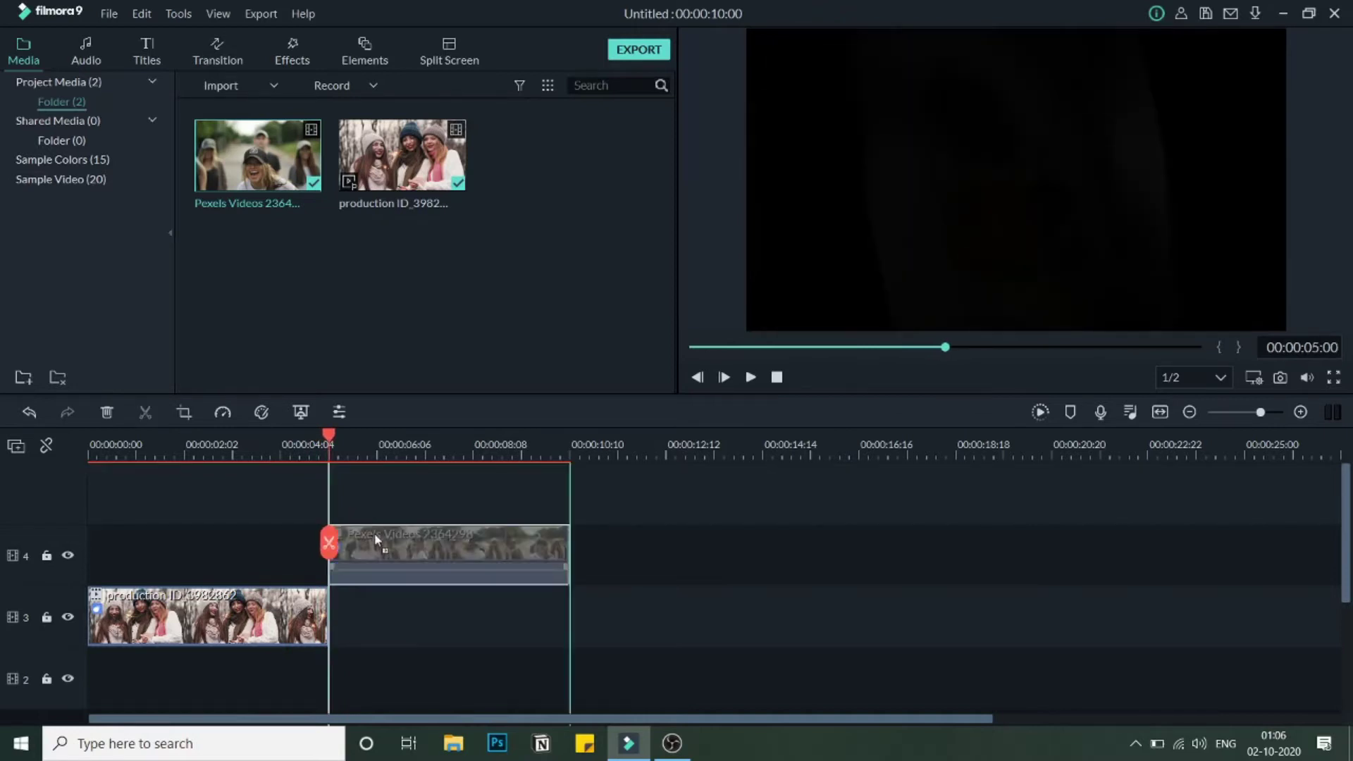
key("Left")
key("Left")
key("Right")
key("Right")
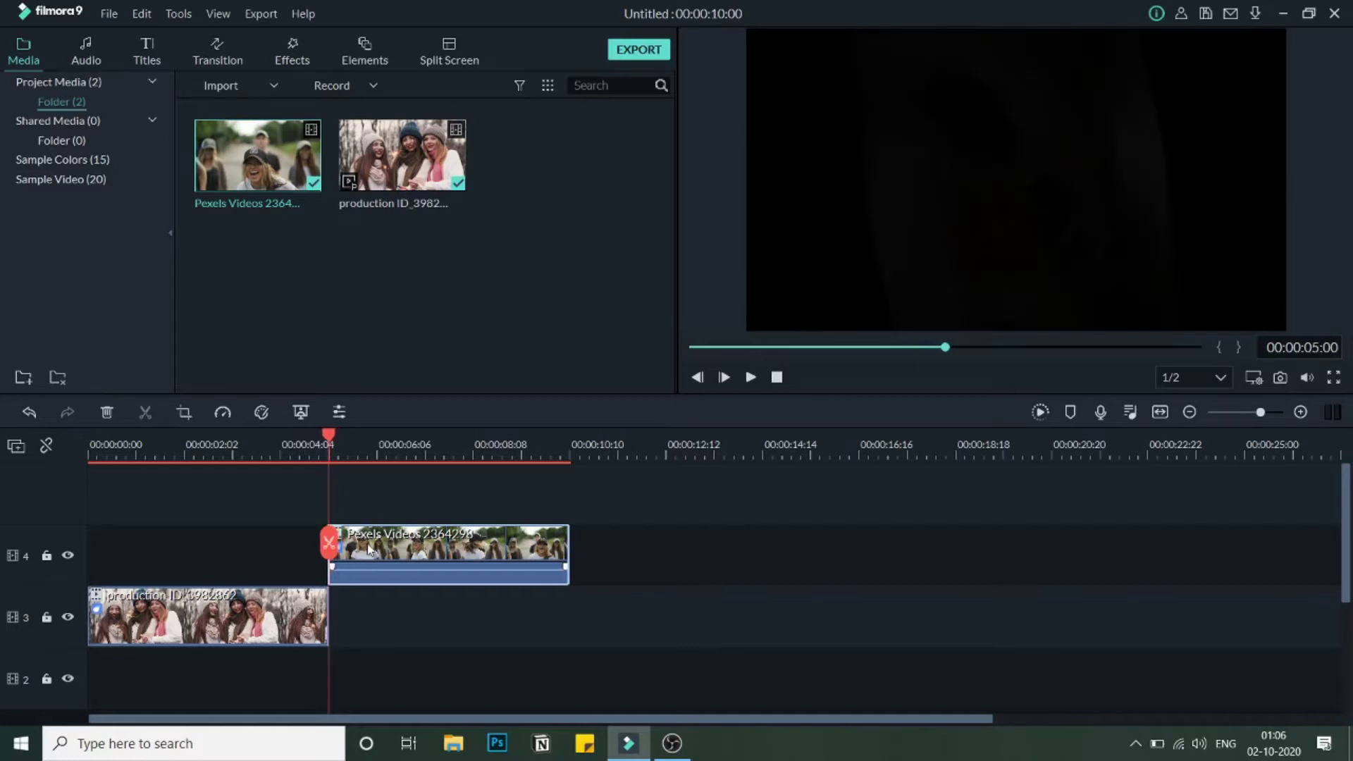
key("Left")
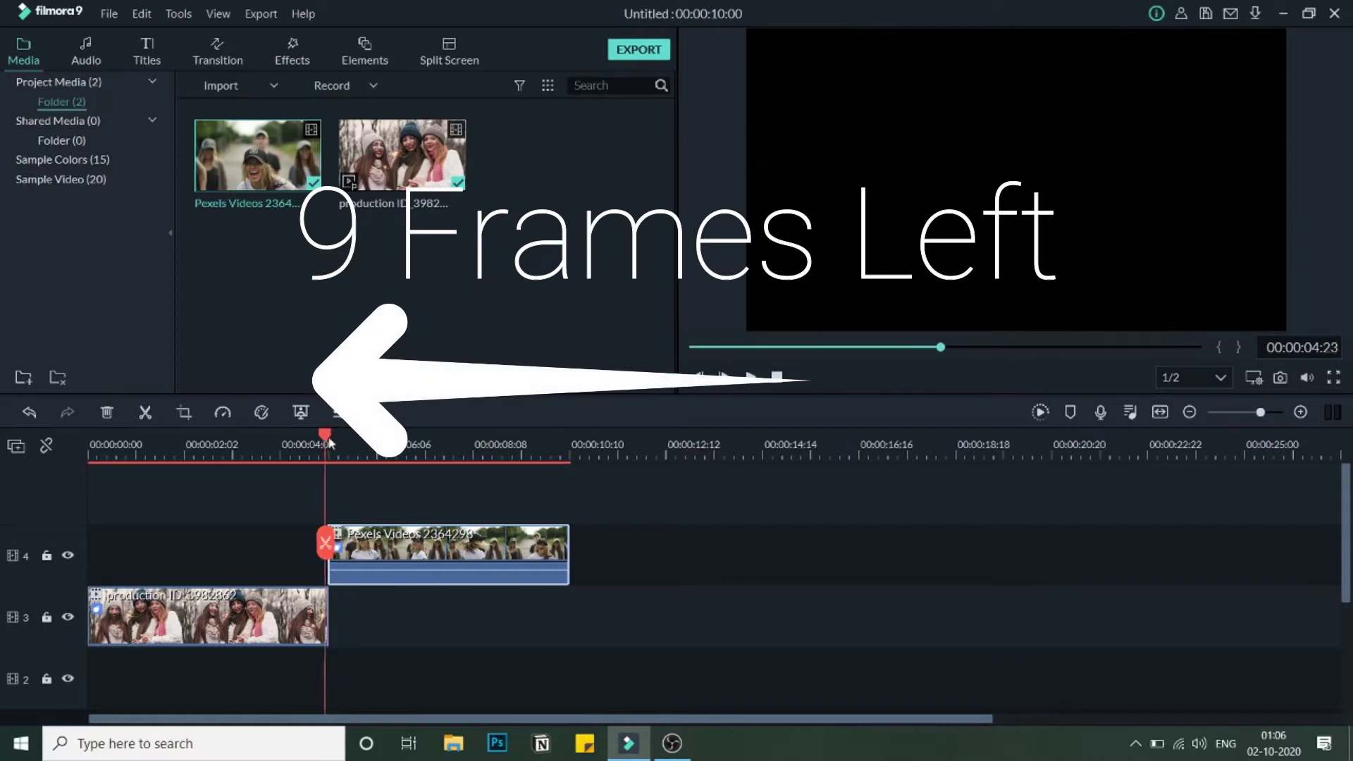
left_click(335, 440)
left_click(332, 441)
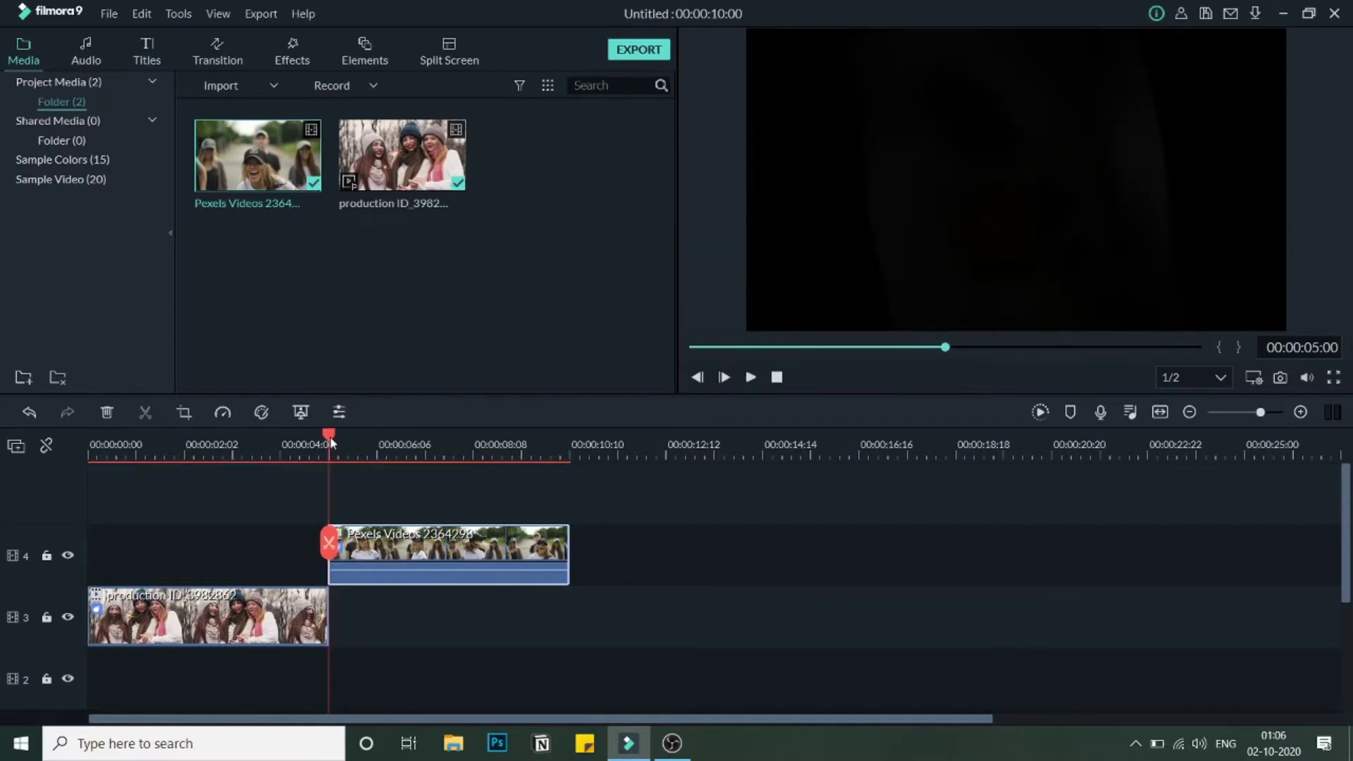
key("Left")
key("Left")
key("Left")
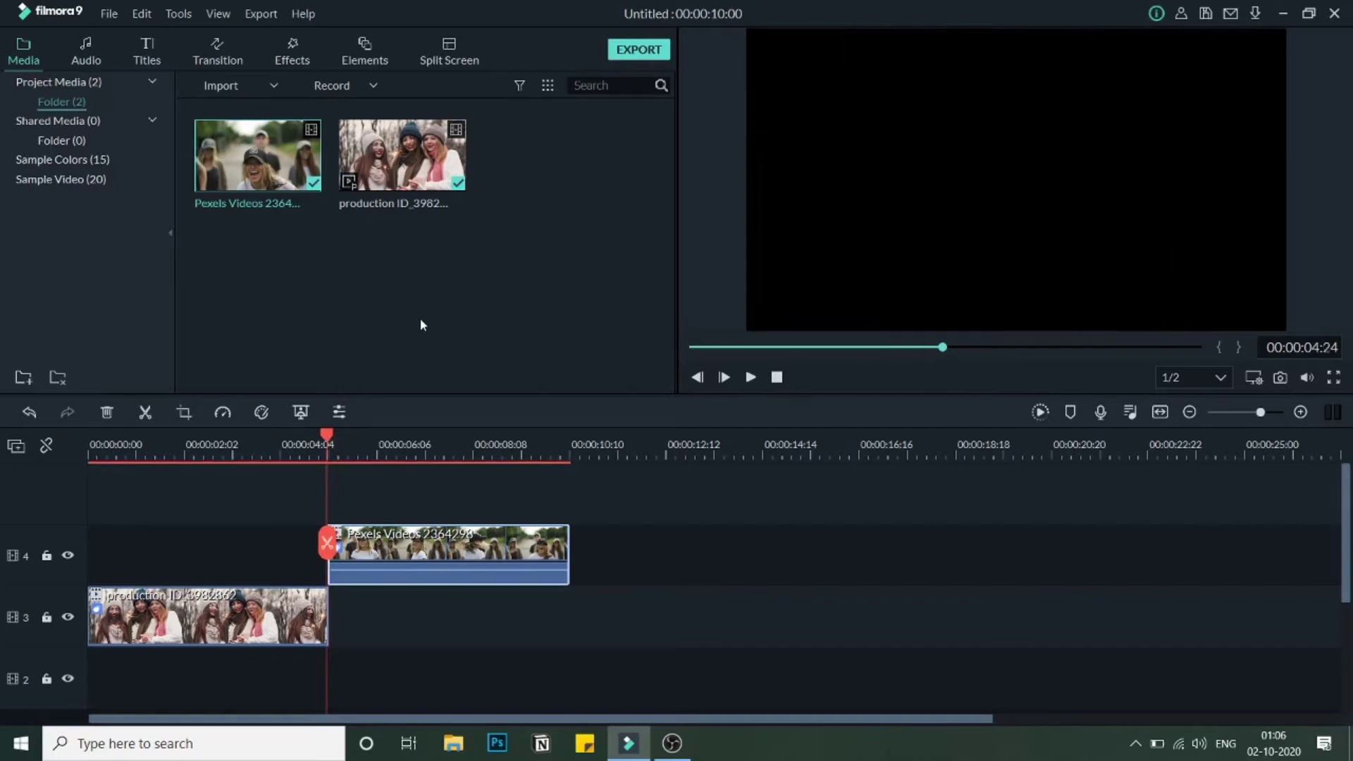
key("Left")
key("Left")
key("Left")
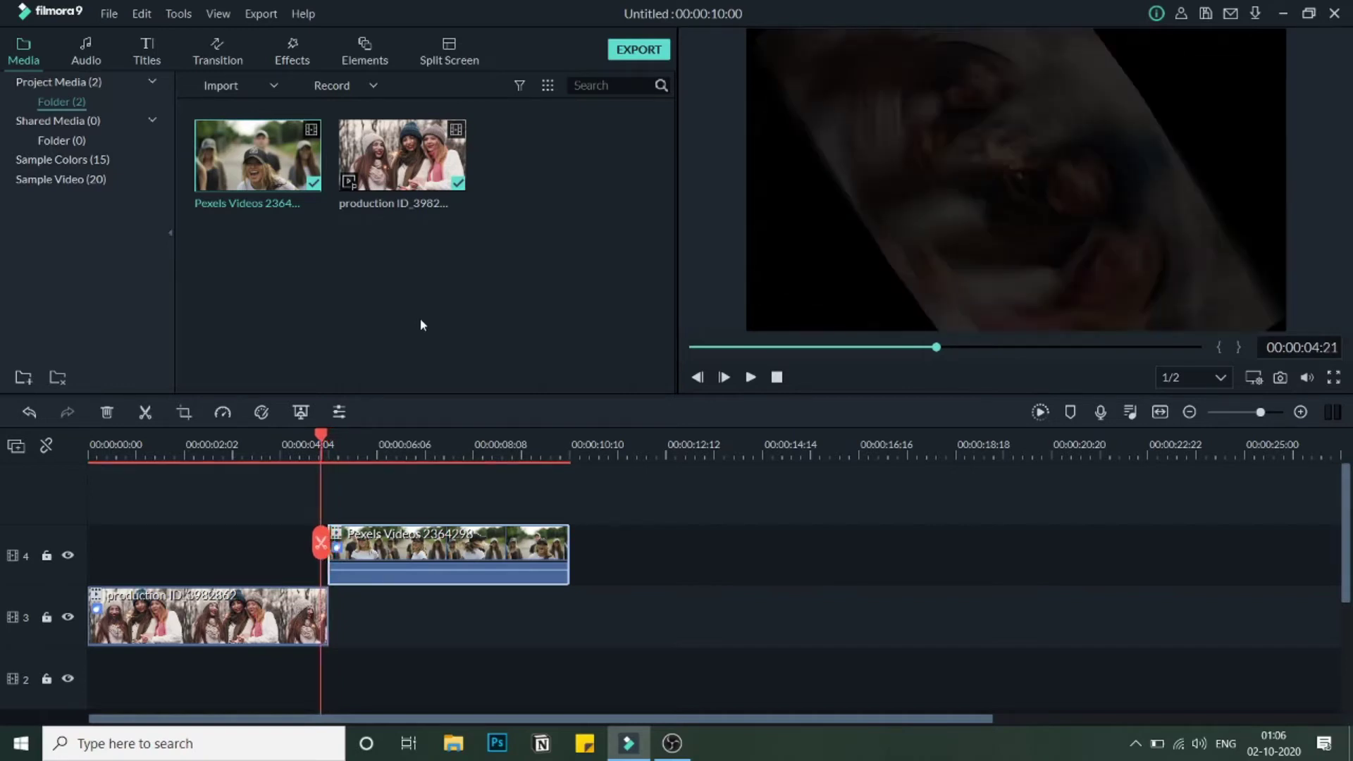
key("Left")
key("Left")
key("Left")
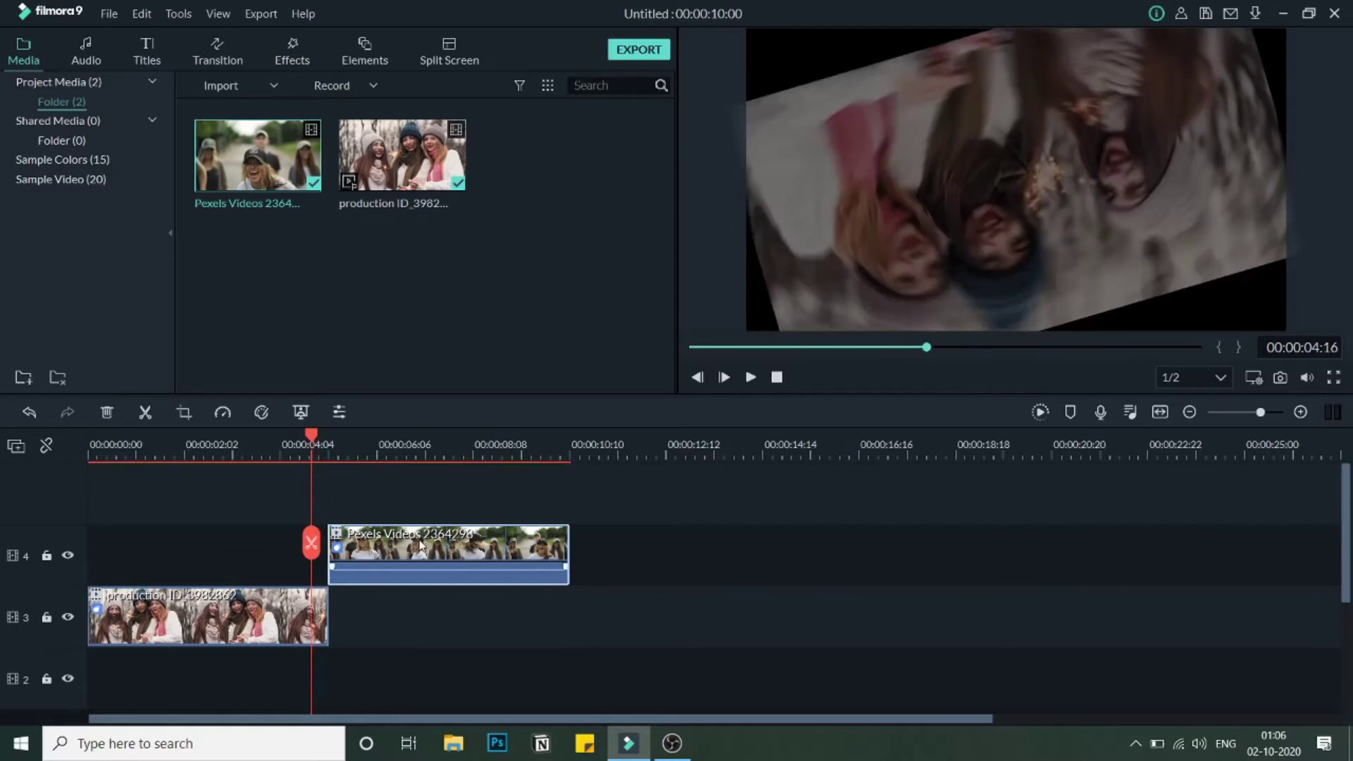
Slide the Pexels clip to start at 00:00:04:16 and scrub forward to preview the overlap
left_click_drag(421, 541, 385, 541)
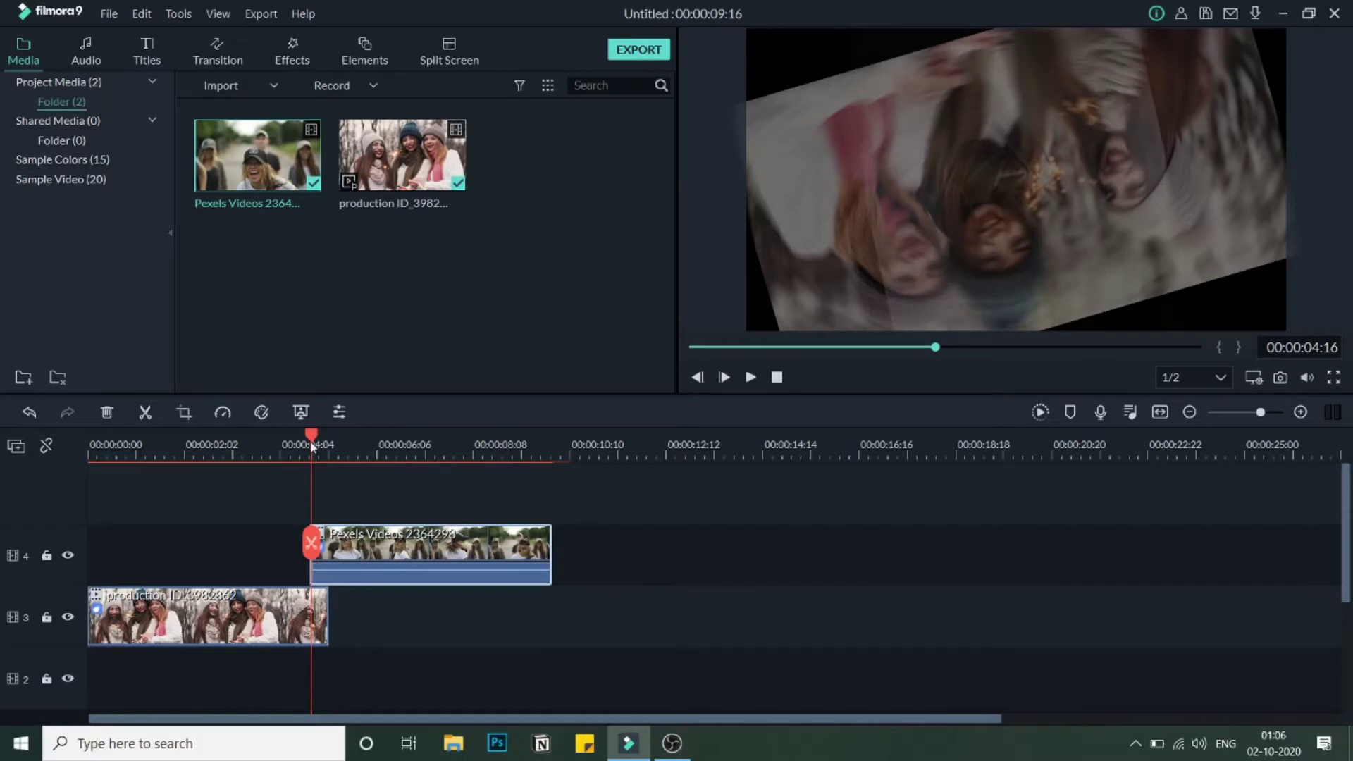
left_click_drag(312, 448, 438, 511)
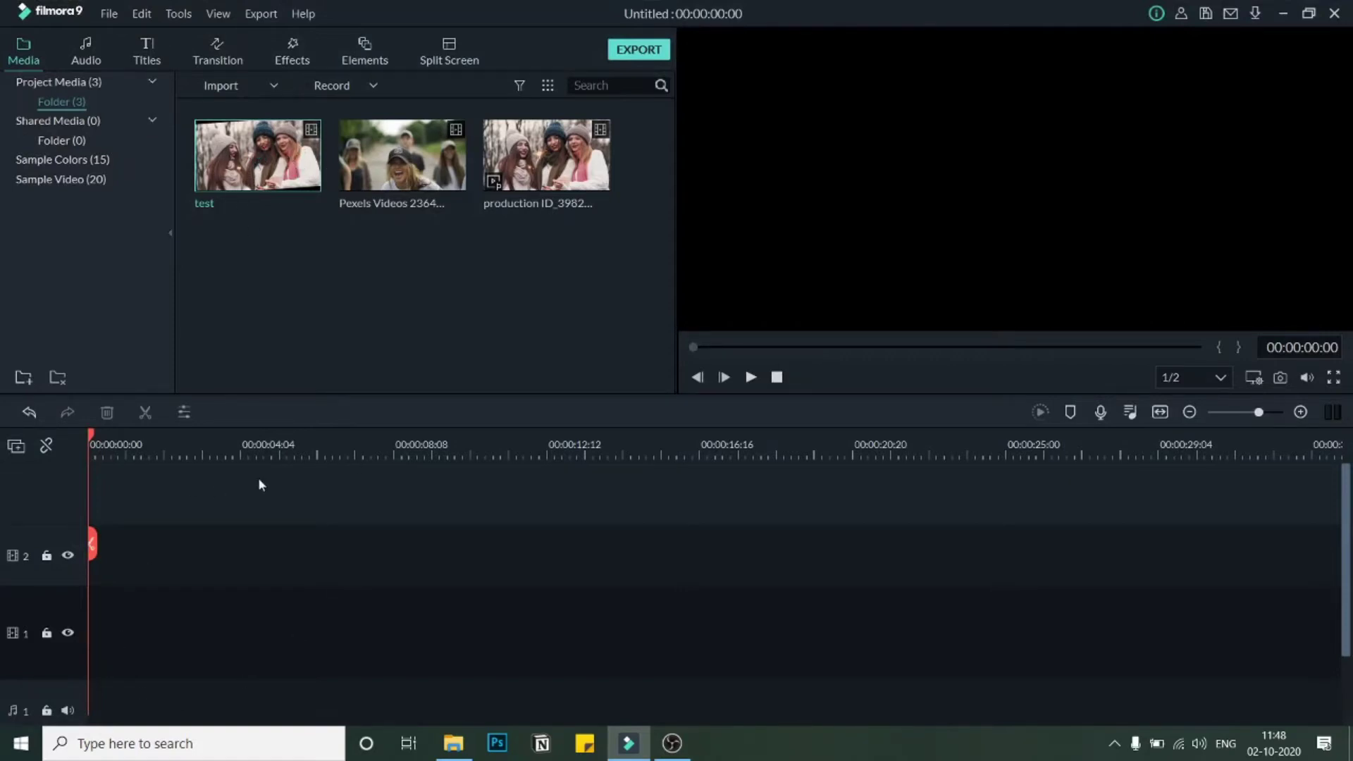
Place the test video on track 1 and adjust the timeline zoom
left_click_drag(258, 155, 82, 632)
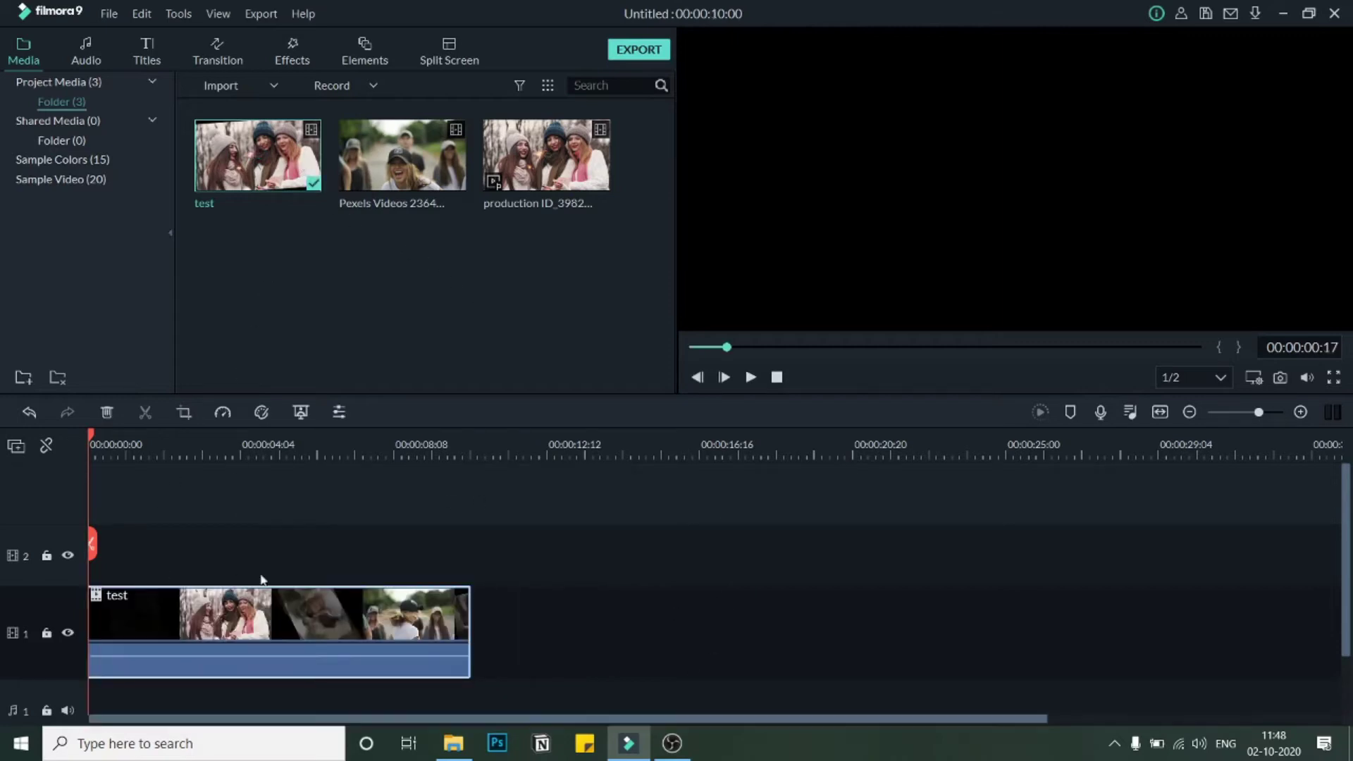
left_click_drag(297, 447, 806, 437)
left_click_drag(93, 446, 139, 455)
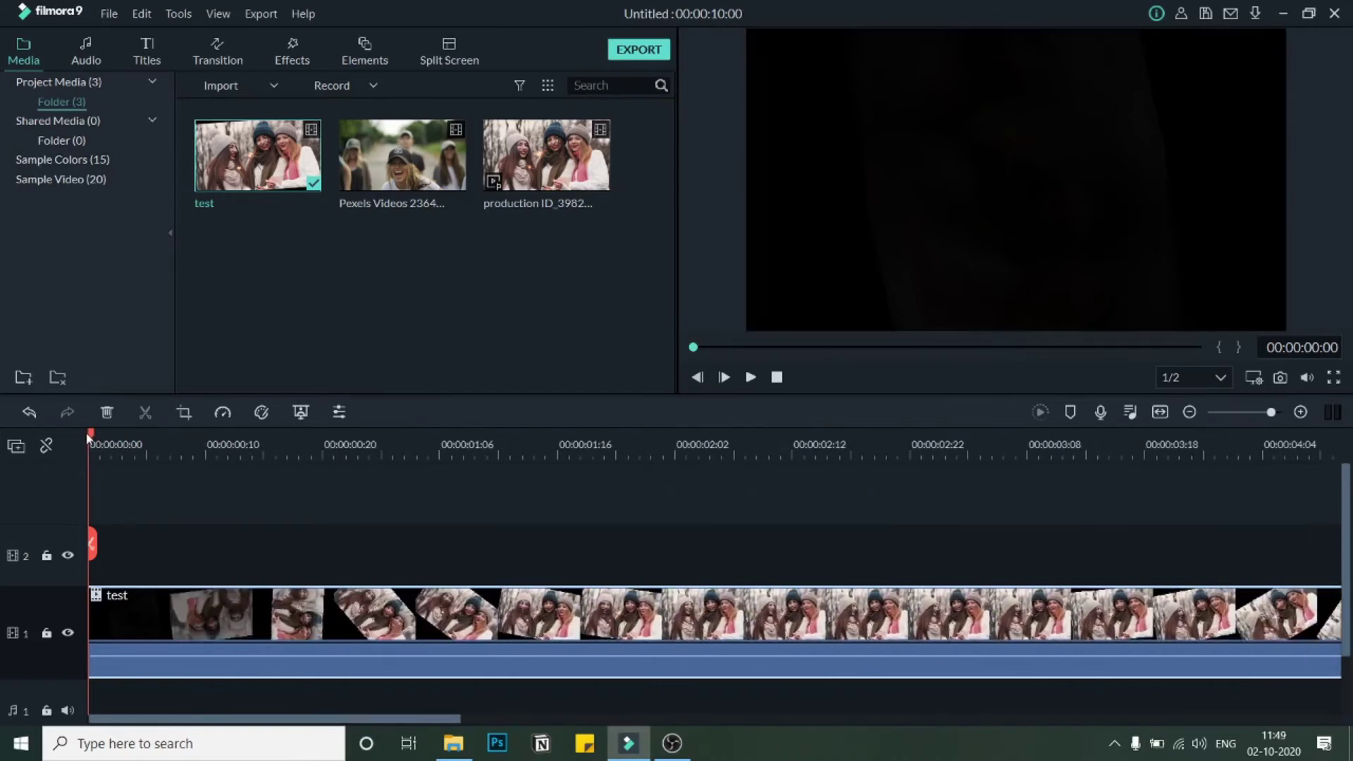
left_click_drag(97, 435, 963, 652)
left_click_drag(808, 442, 928, 449)
Split the test clip at 00:00:02:24
scroll(836, 445, "down", 5)
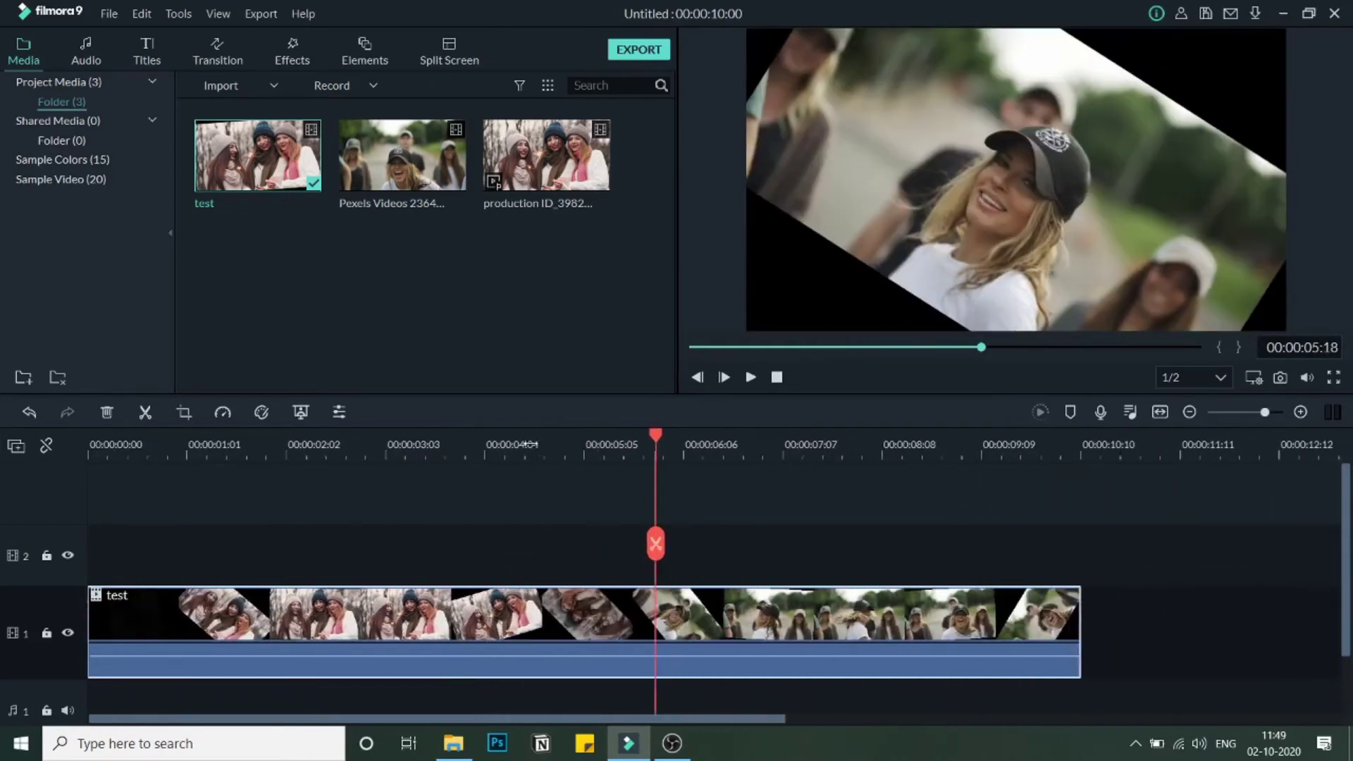
left_click_drag(593, 442, 348, 472)
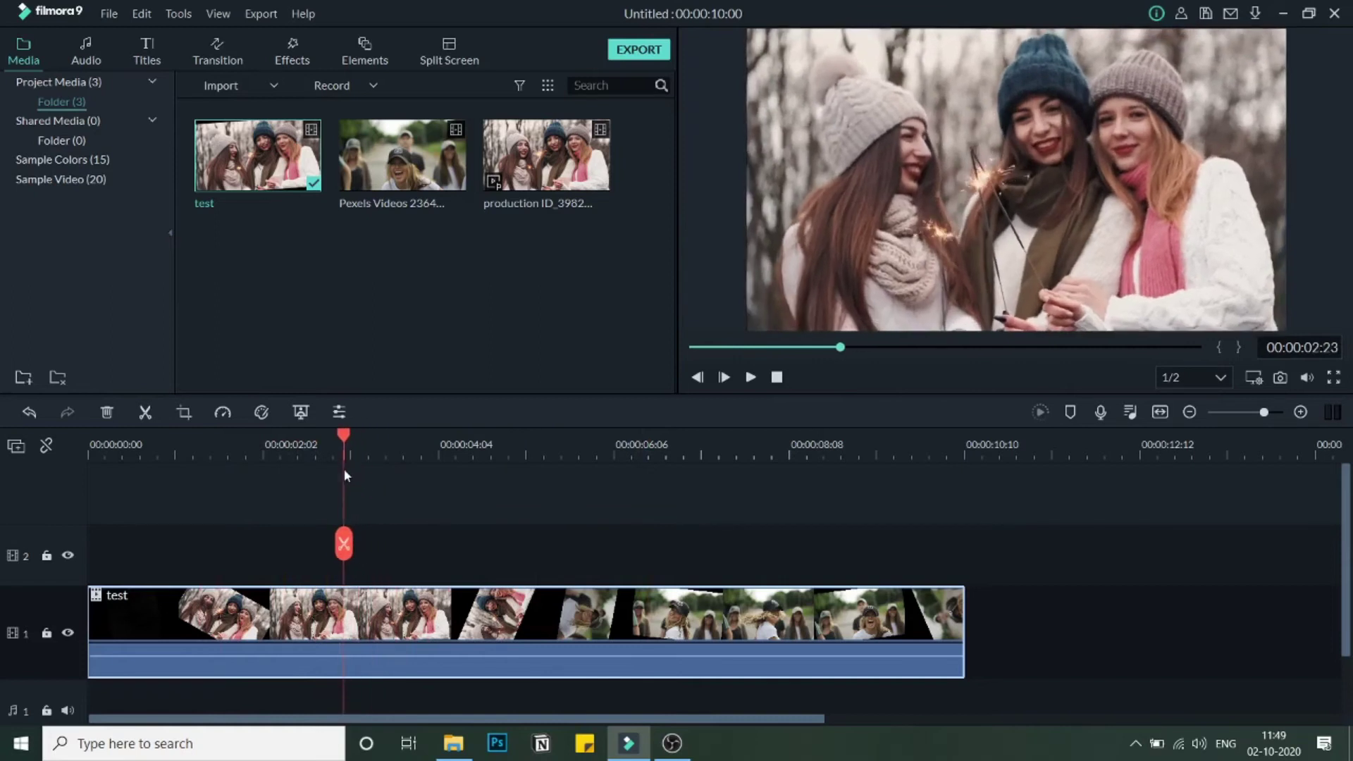
left_click(348, 549)
left_click_drag(348, 493, 795, 560)
Cut the middle test piece at 00:00:08:00 and shrink its Pan & Zoom end frame over the sparkler
left_click(791, 544)
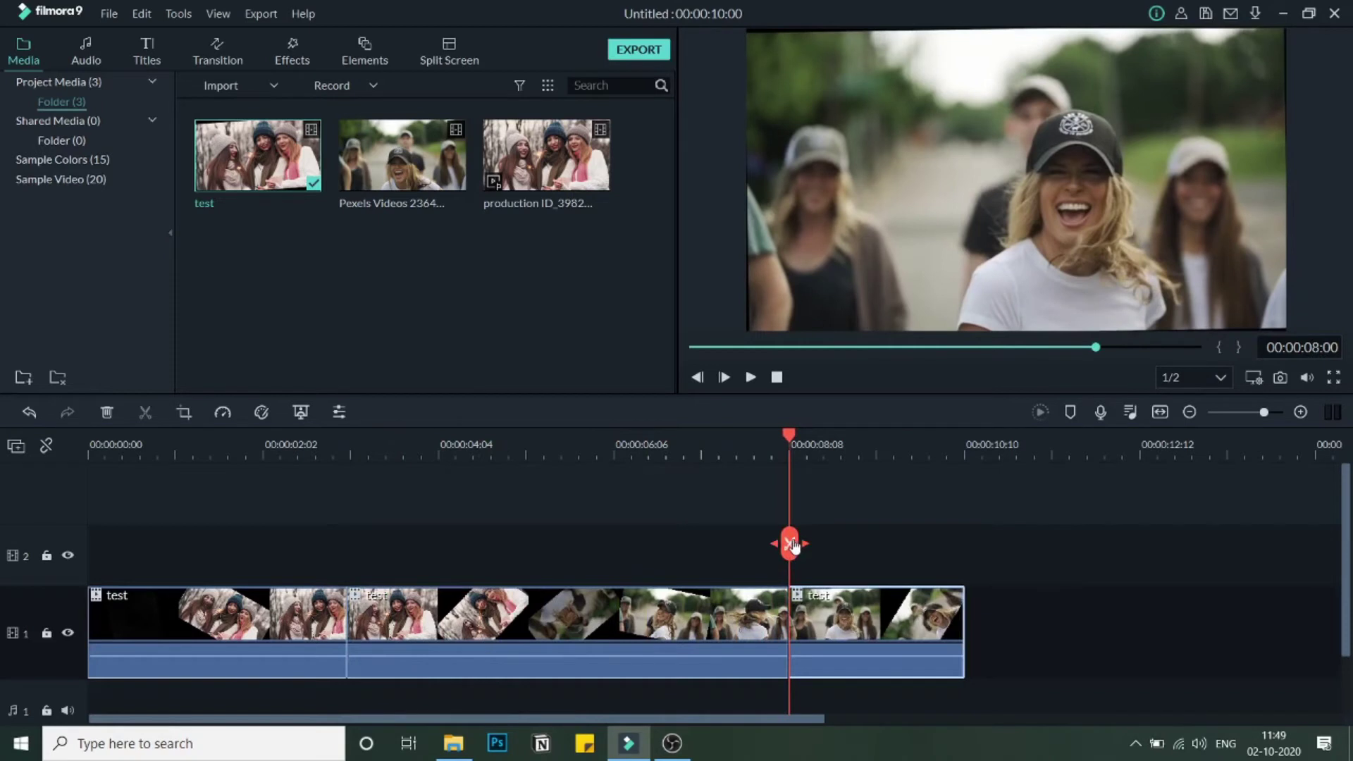
left_click(578, 614)
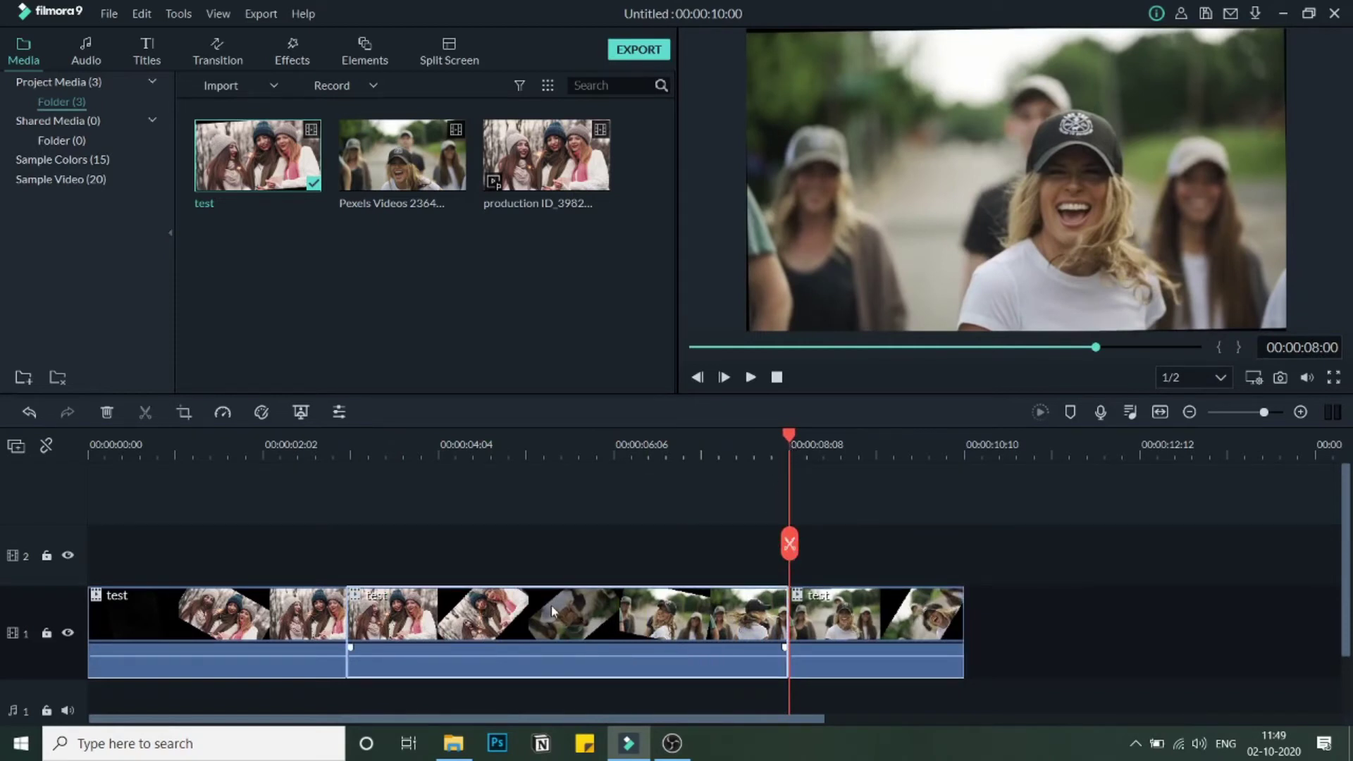
left_click(184, 414)
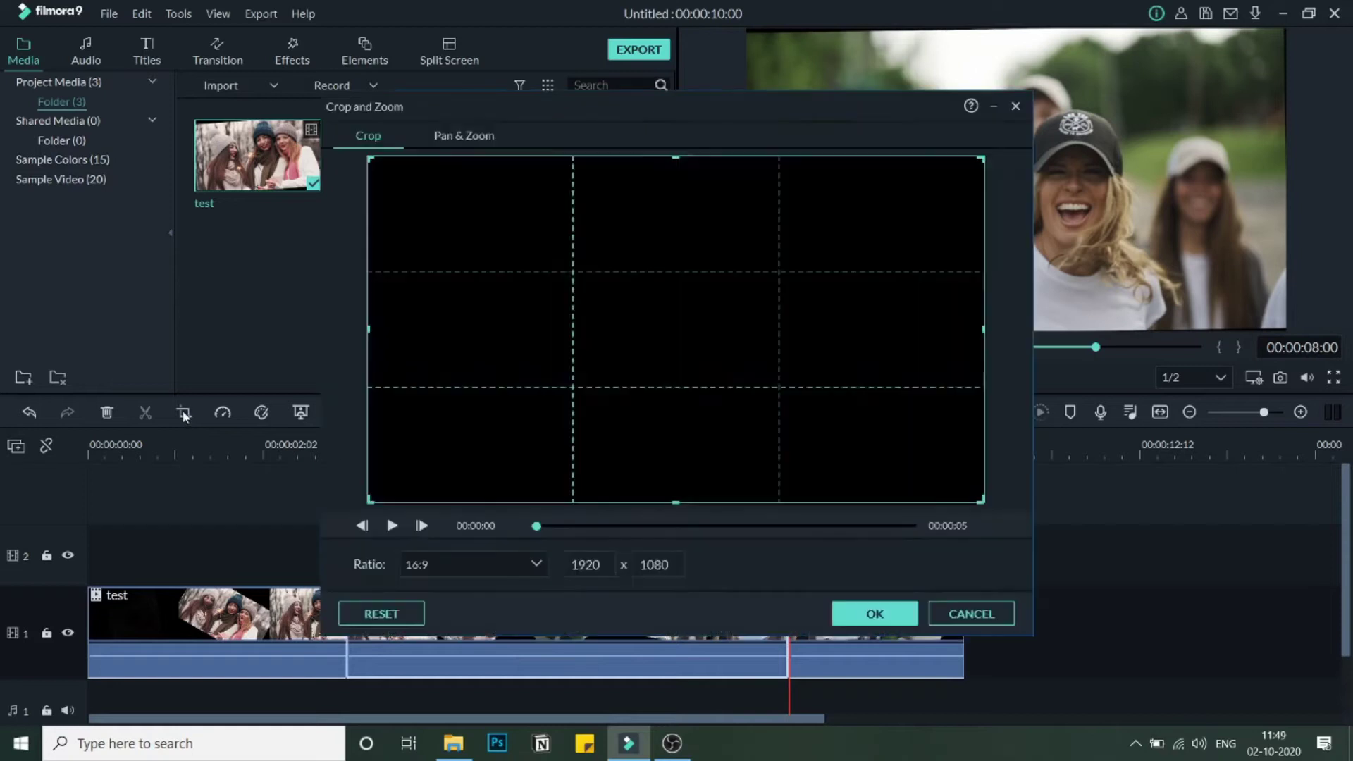
left_click(484, 137)
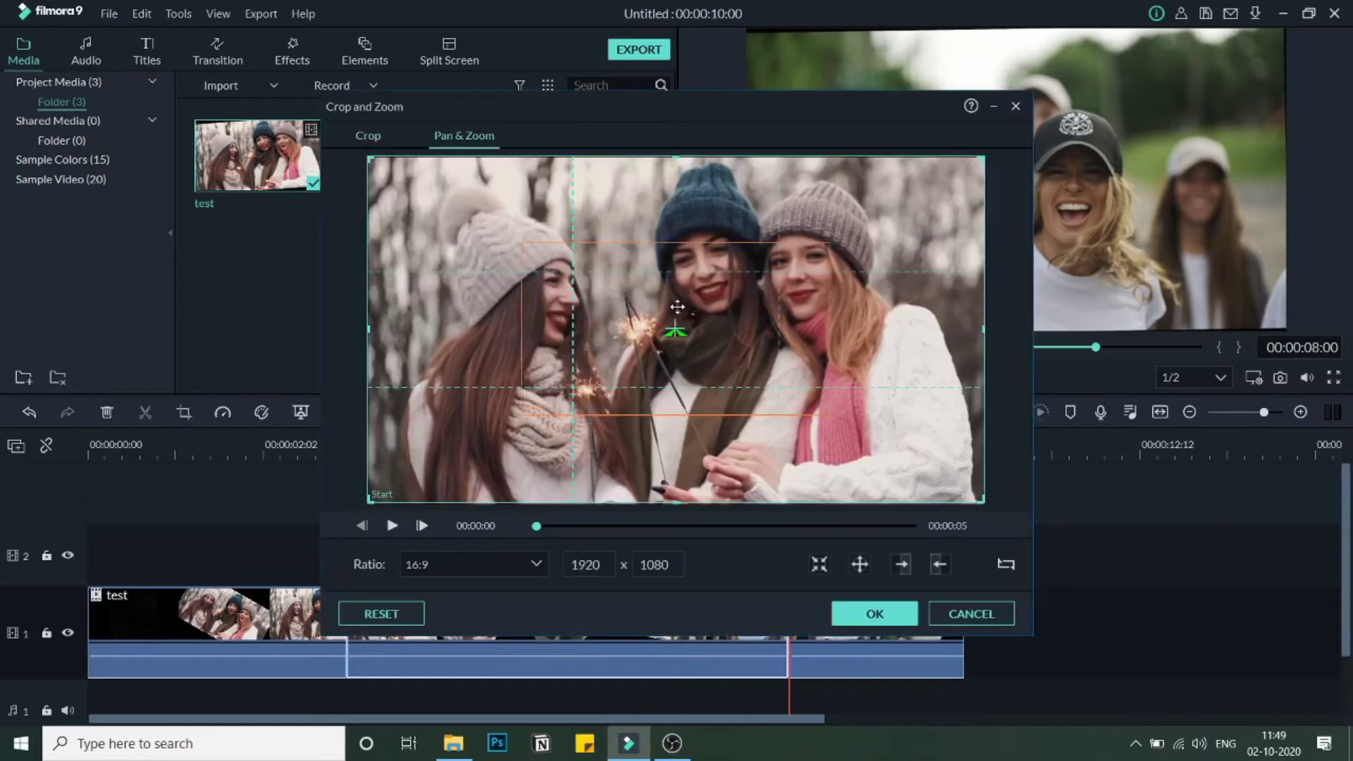
left_click(633, 295)
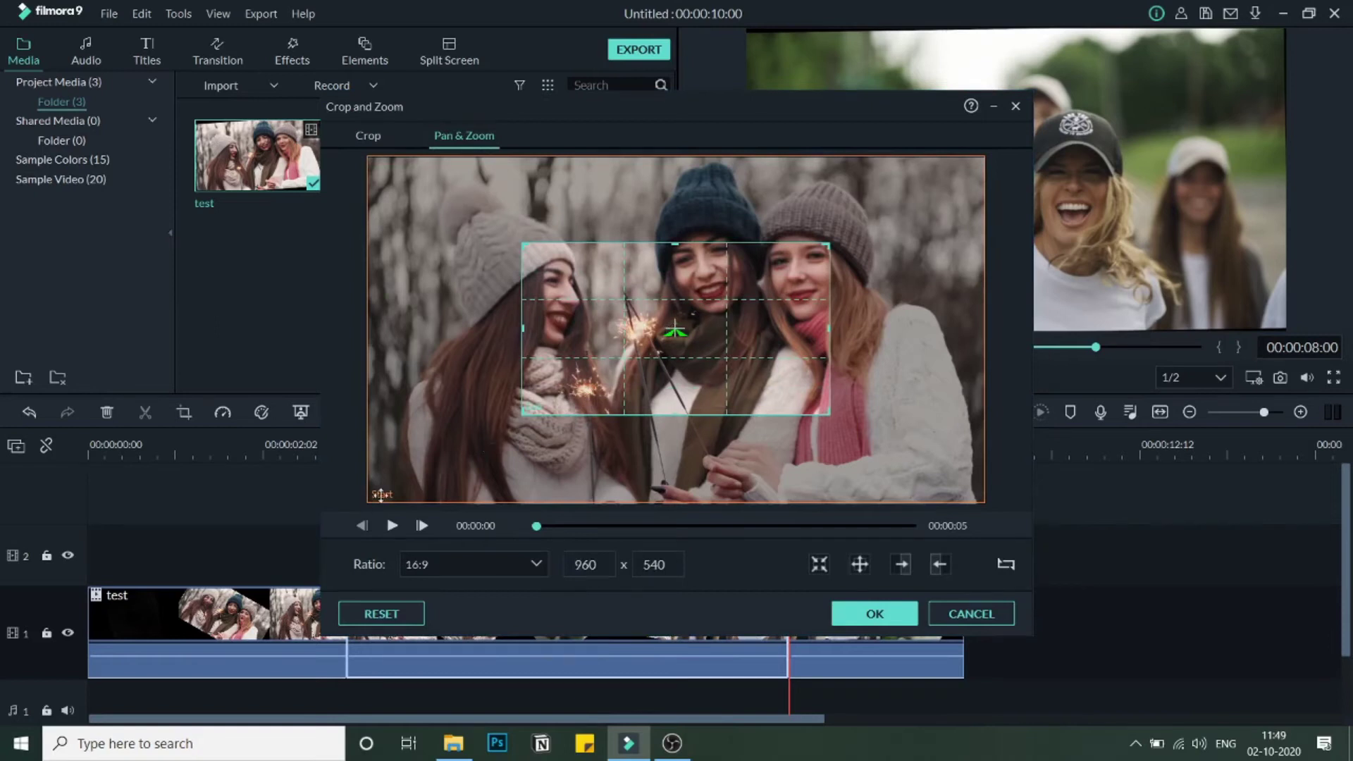
left_click_drag(608, 375, 696, 318)
left_click_drag(781, 277, 694, 325)
left_click(900, 612)
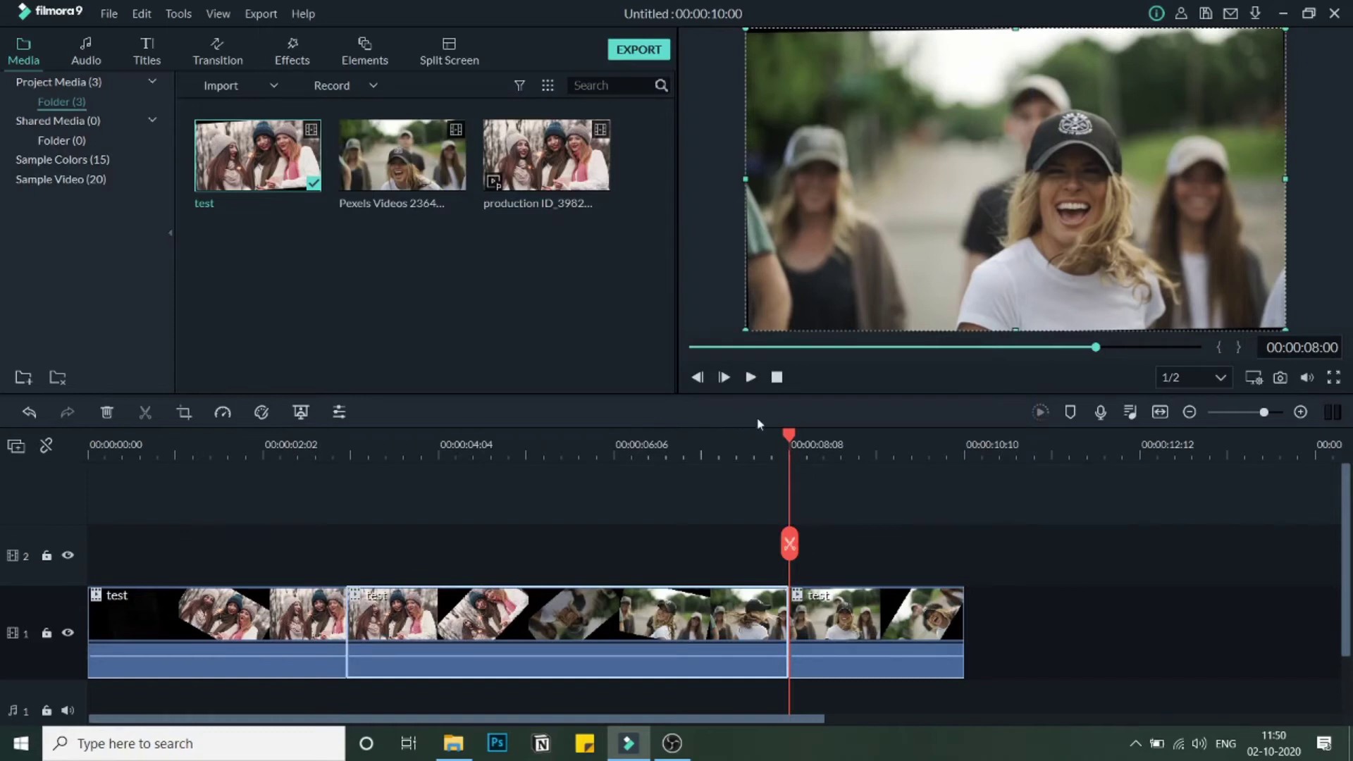
Scrub the spin transition from 00:00:05:09, then step back frame by frame to 00:00:04:16
left_click_drag(789, 435, 389, 455)
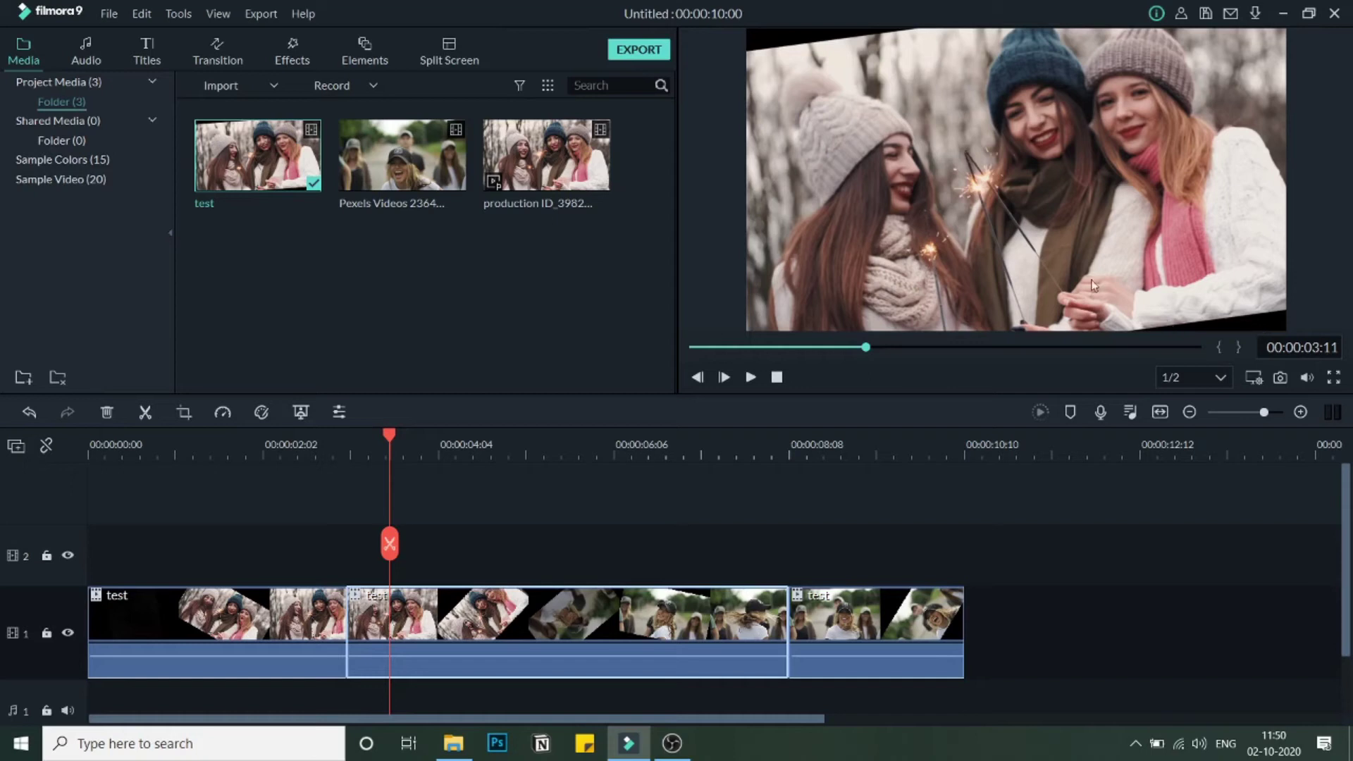
left_click_drag(389, 435, 527, 466)
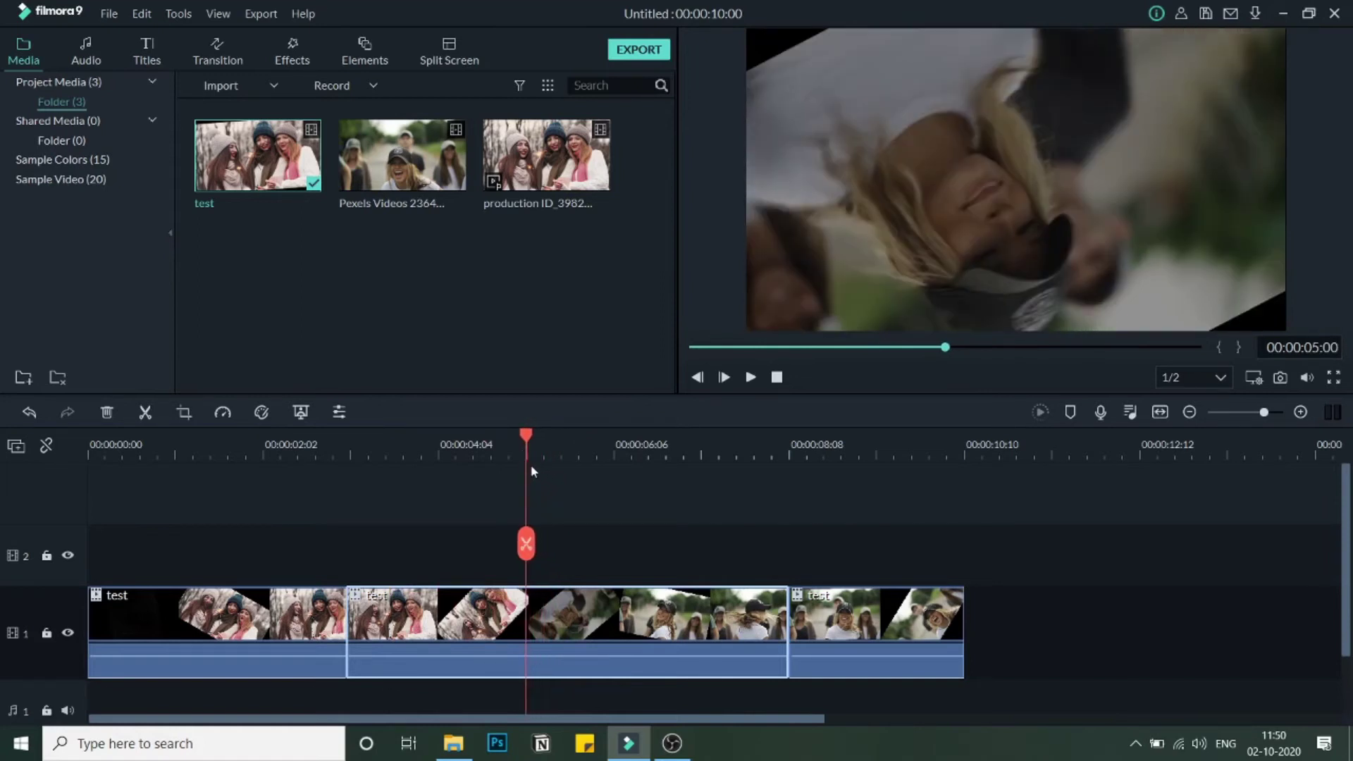
key("Left")
key("Left")
key("Left")
key("Left")
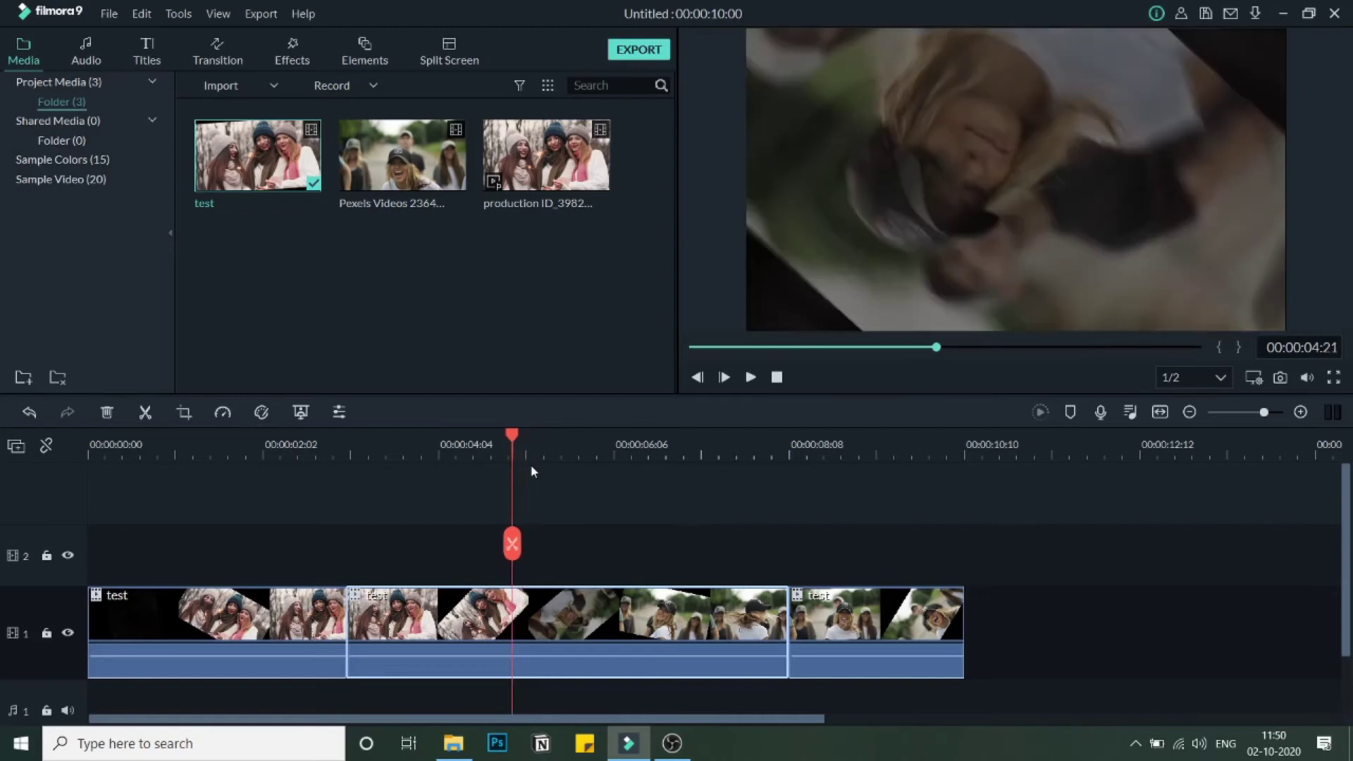
key("Left")
key("Left")
key("Left")
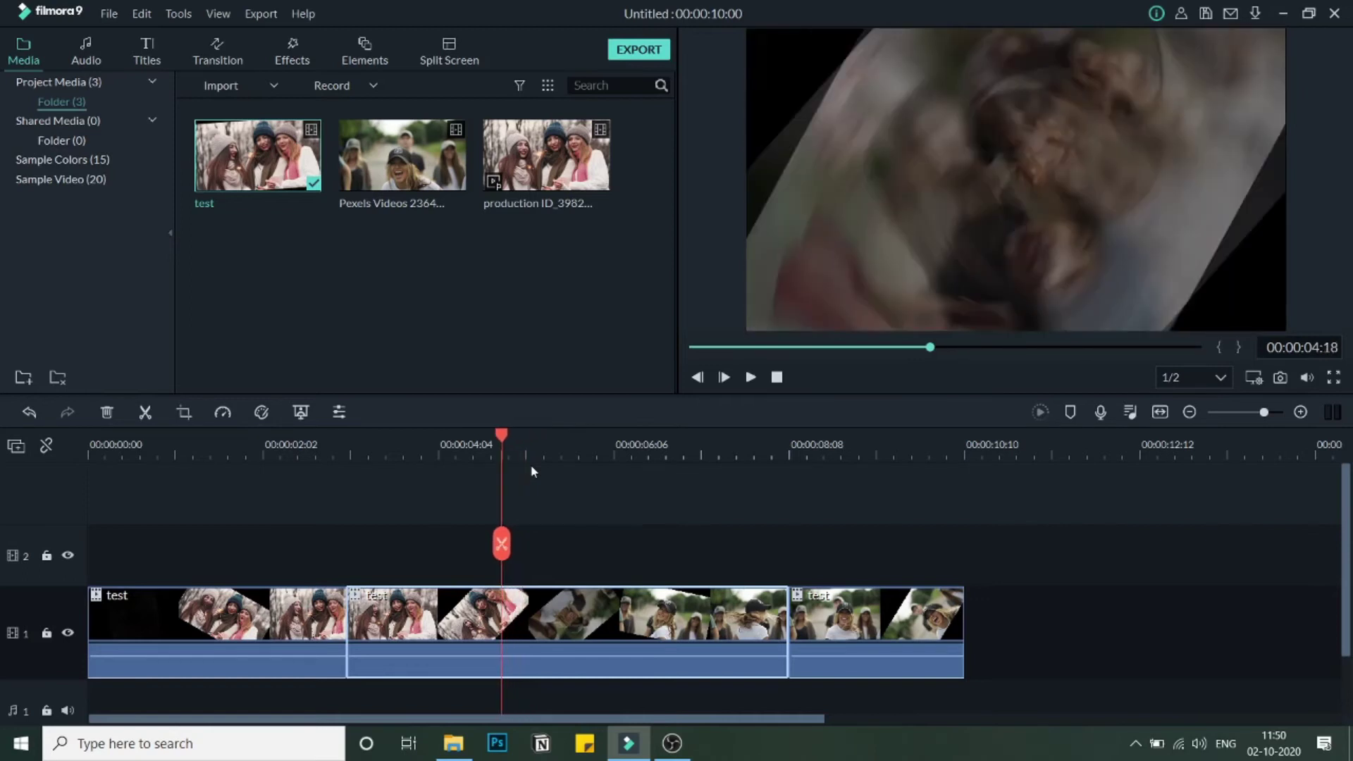
key("Left")
key("Left")
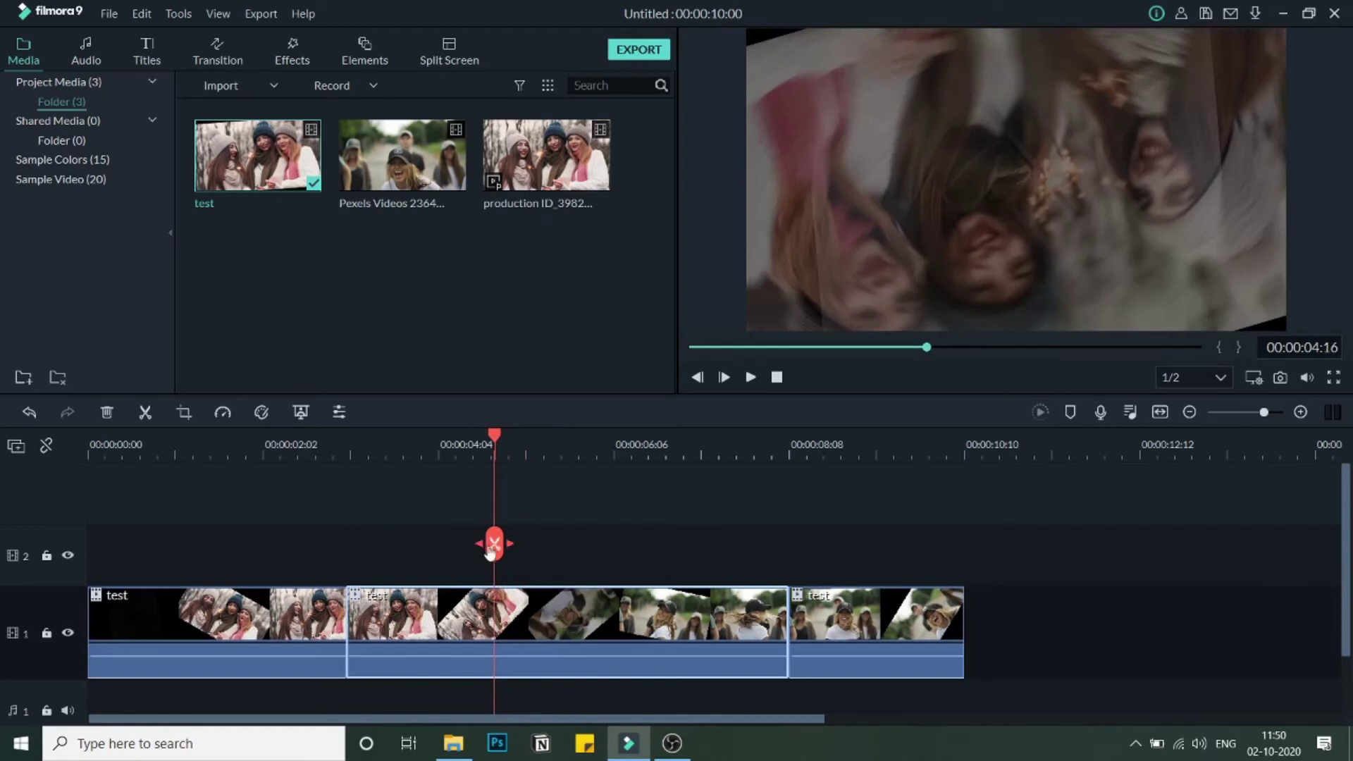
Split at 00:00:04:16 and give the new third piece a Pan & Zoom with start and end swapped
left_click(494, 548)
left_click_drag(501, 449, 615, 594)
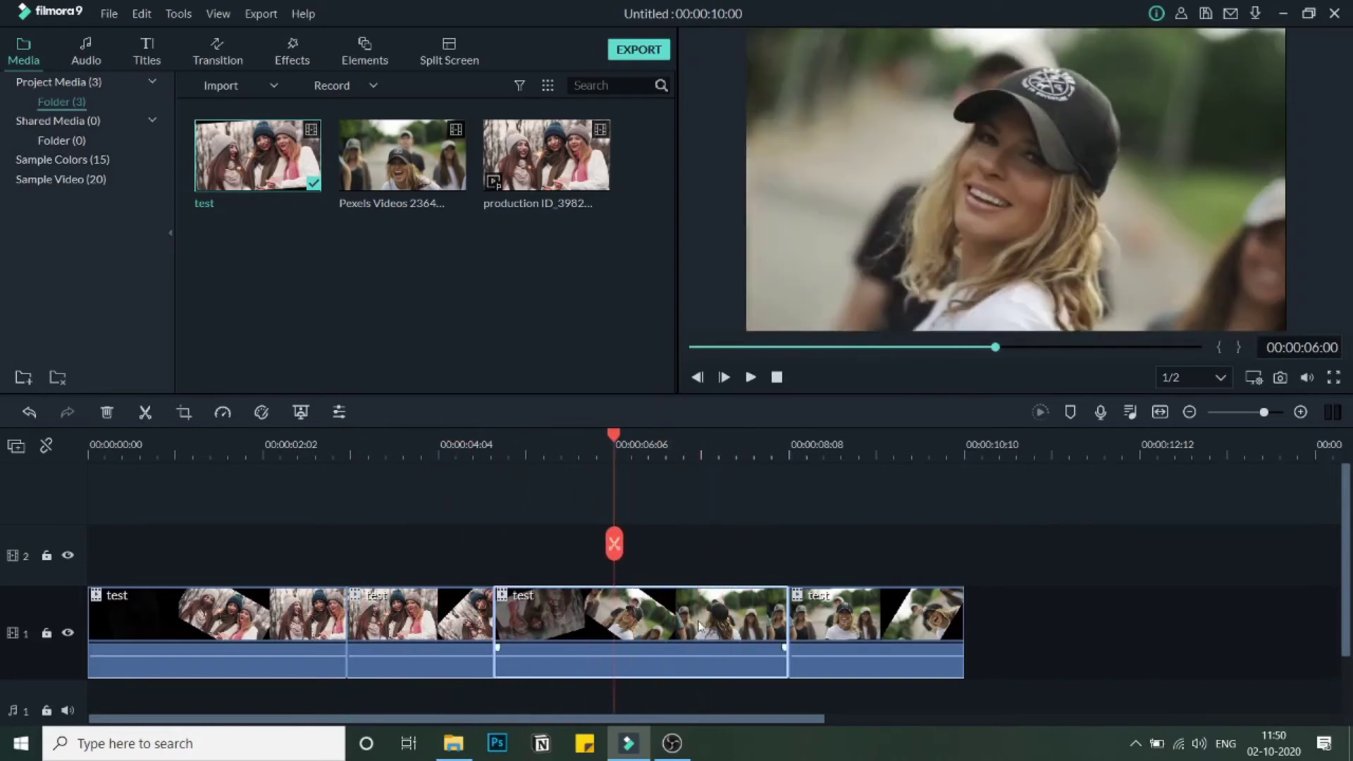
left_click(390, 601)
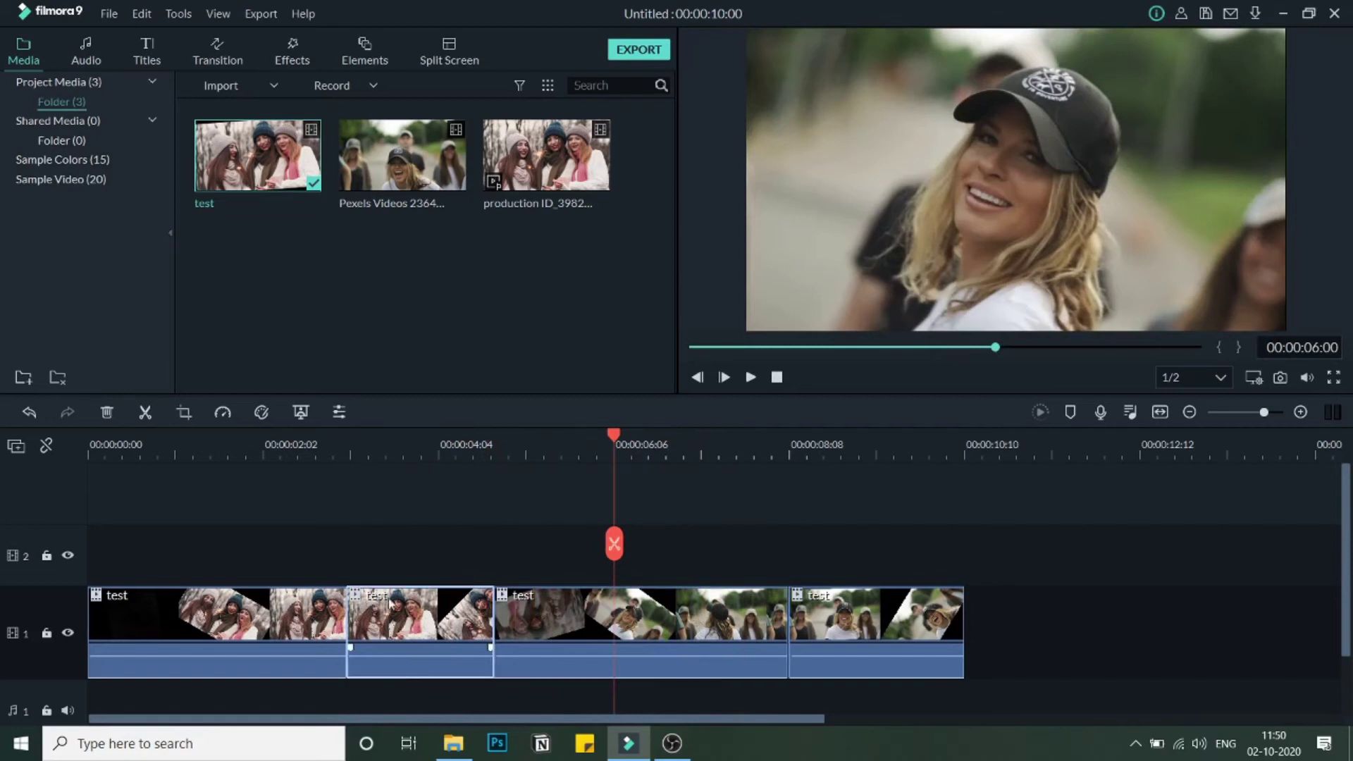
left_click(550, 631)
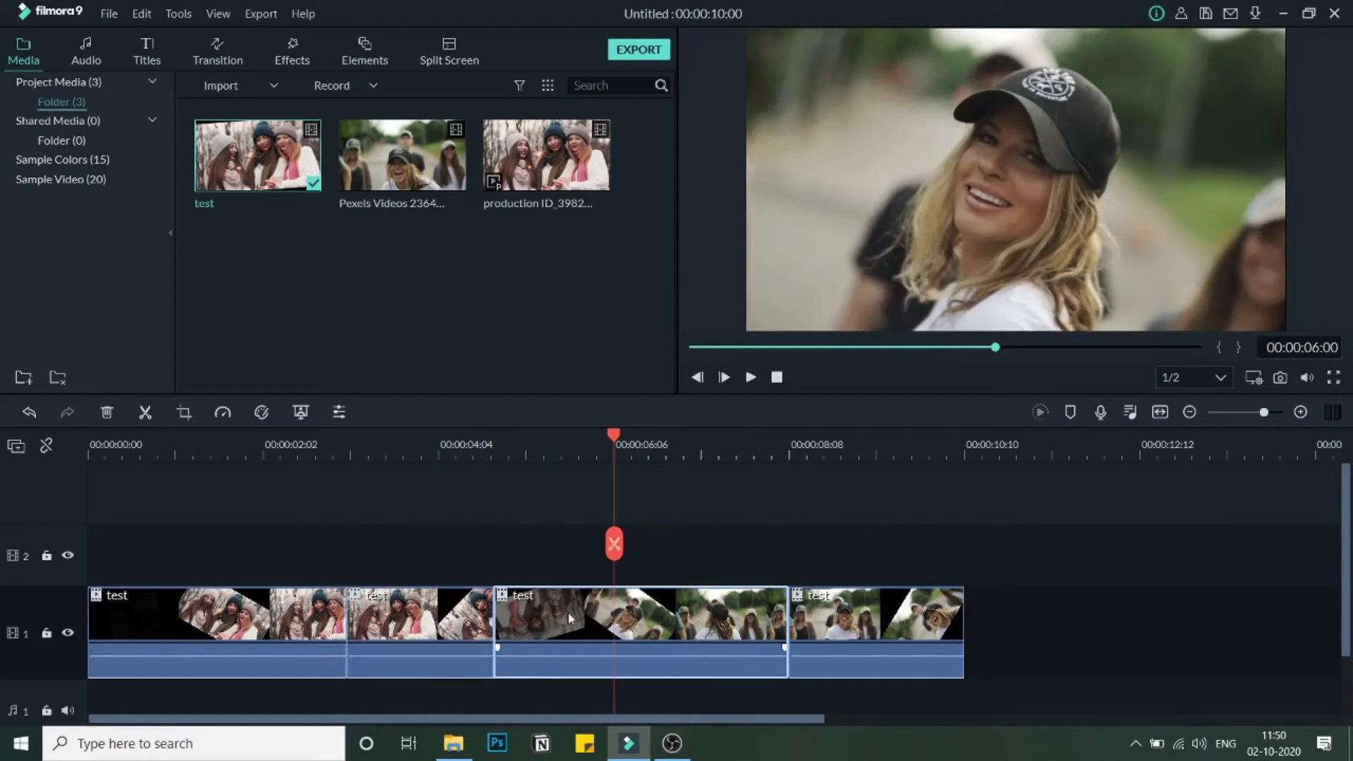
left_click(187, 414)
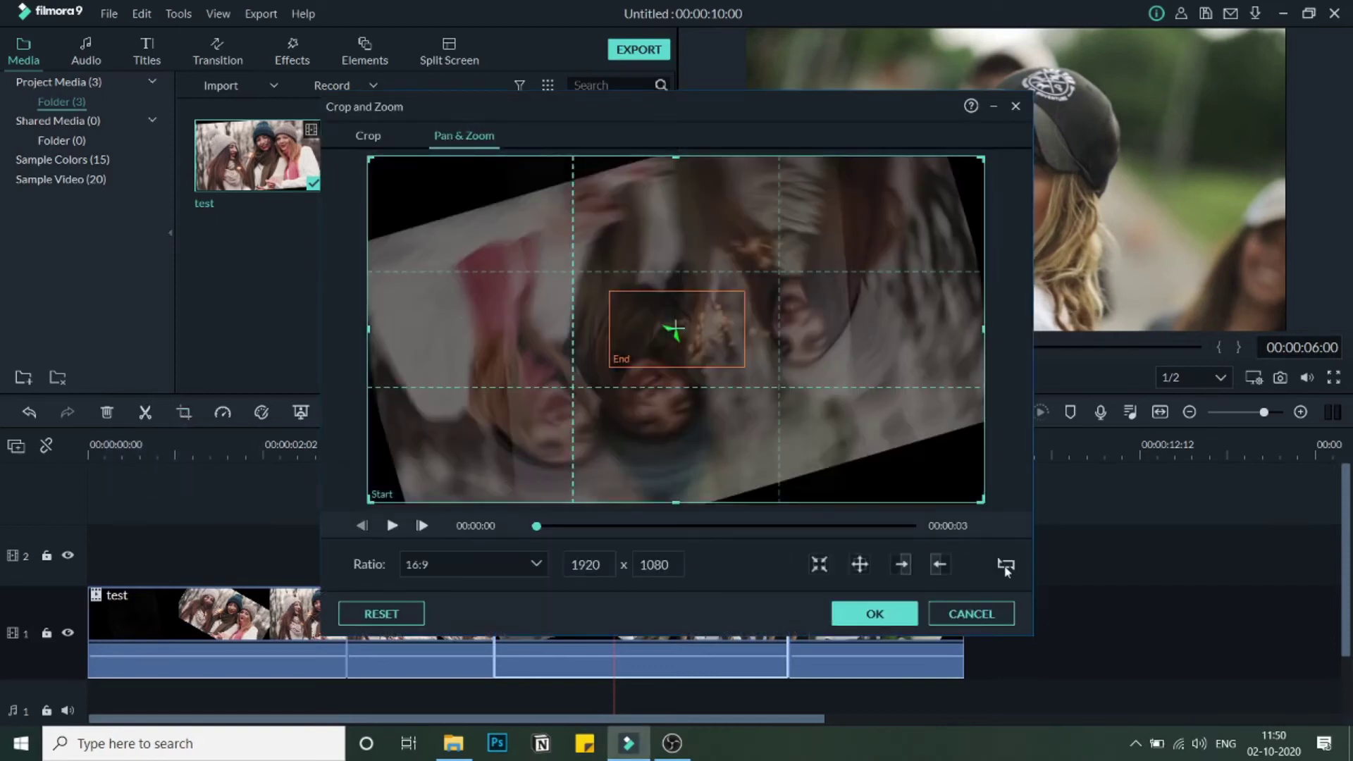
left_click(1006, 566)
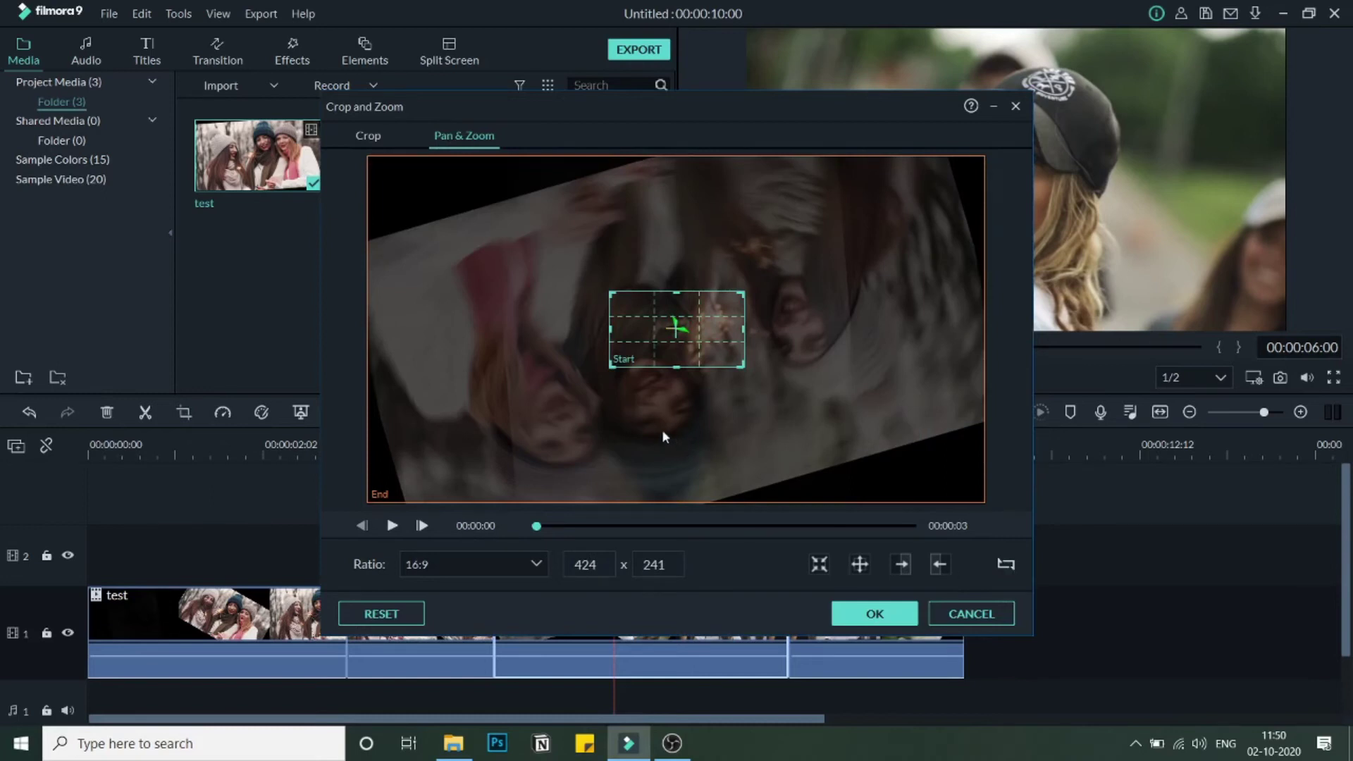
left_click(874, 613)
Play the edit from 00:00:02:24, then park the playhead at 00:00:07:00
left_click_drag(623, 435, 349, 443)
left_click(751, 378)
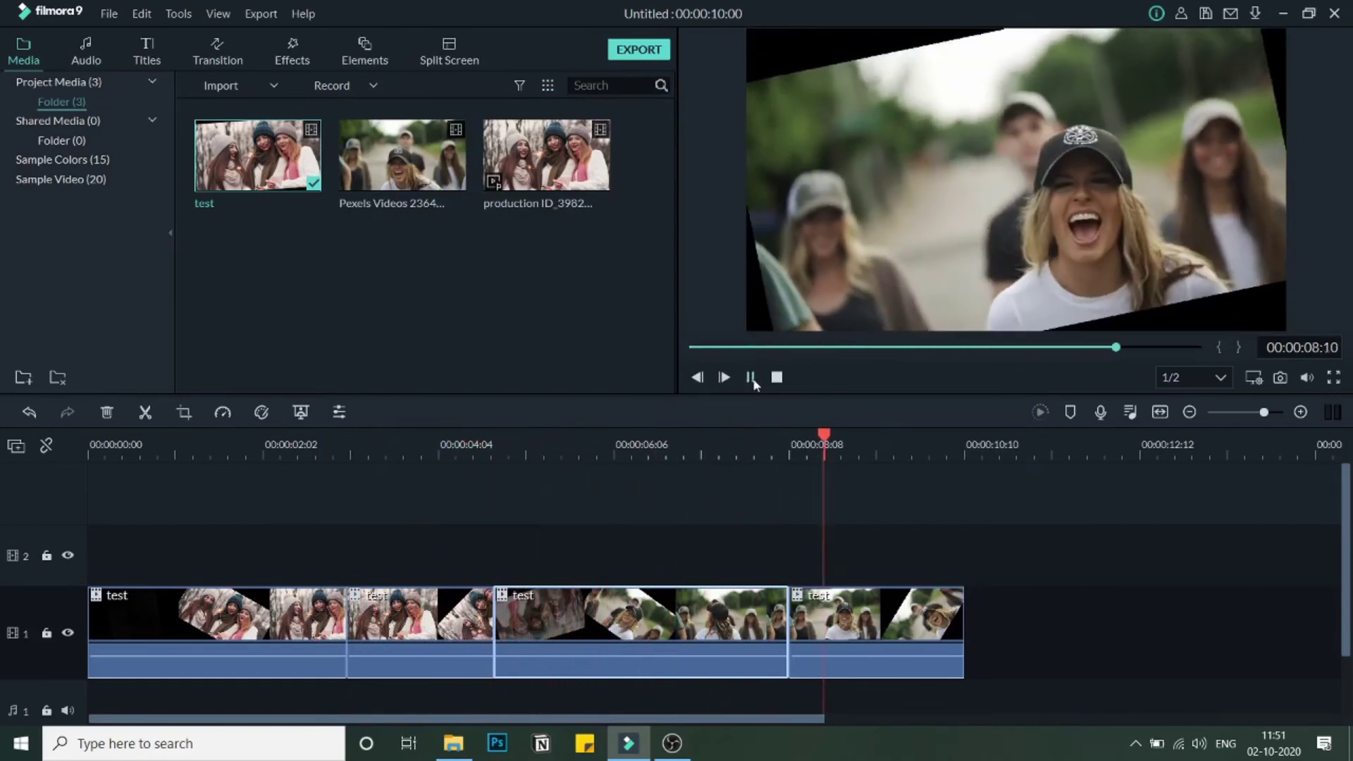
left_click(751, 377)
left_click_drag(831, 442, 867, 455)
left_click(703, 443)
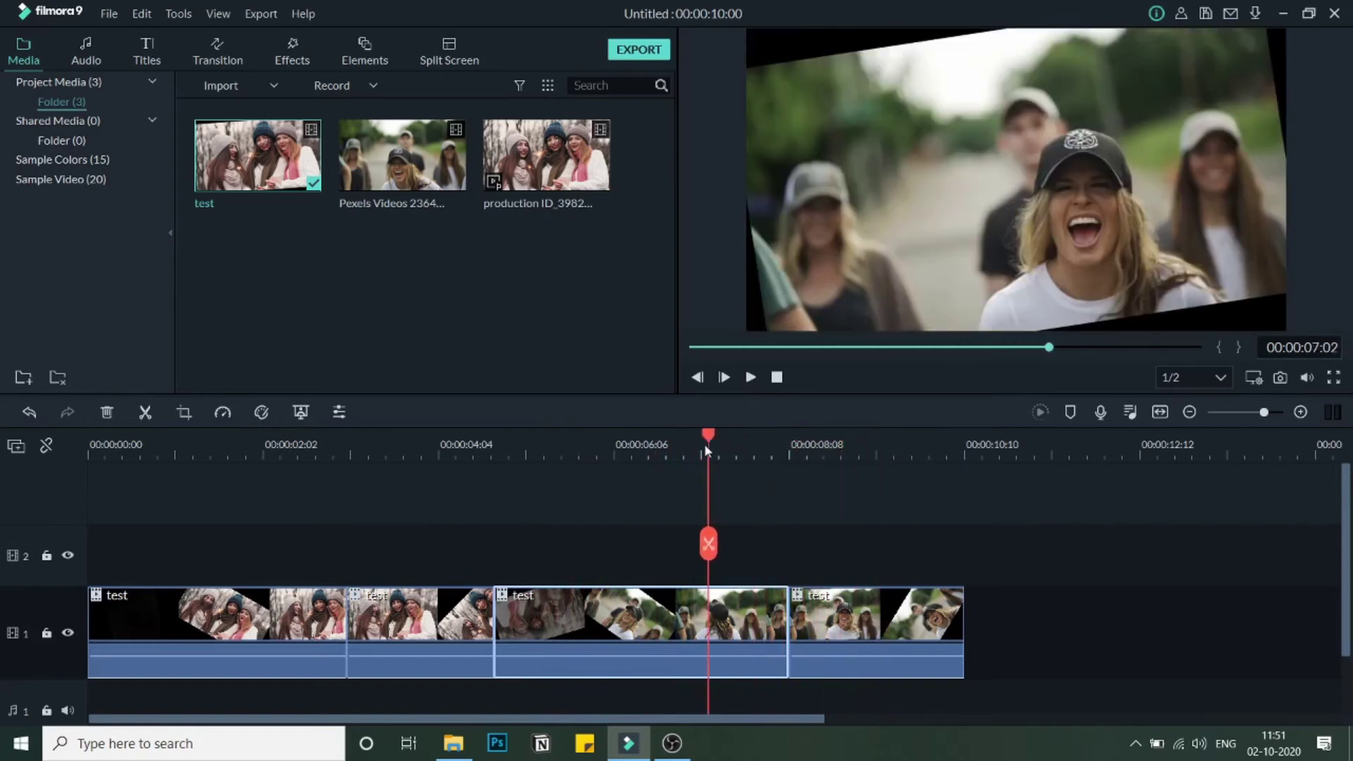
left_click(432, 183)
Add the Pexels Videos clip to track 2 and remove its part before 00:00:08:00
left_click_drag(579, 435, 502, 539)
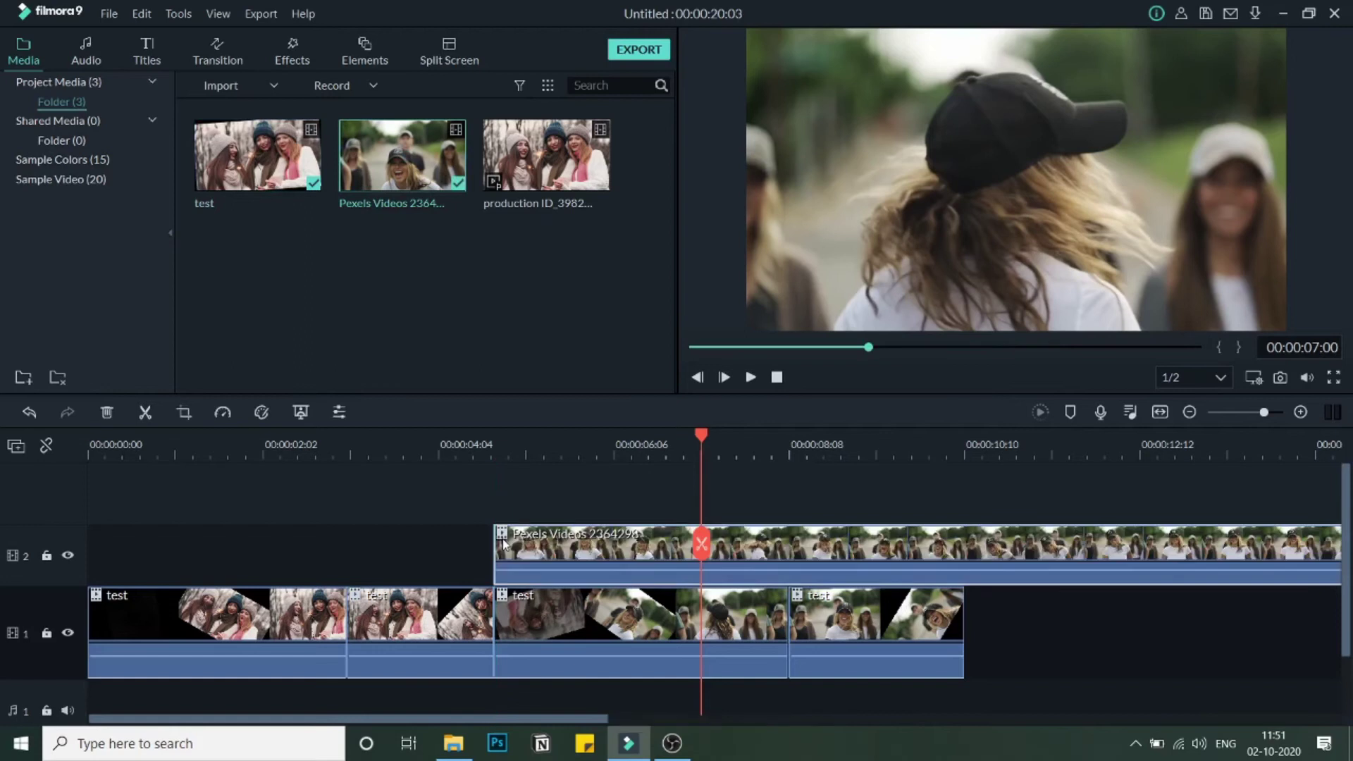
left_click(480, 436)
left_click_drag(480, 433, 793, 526)
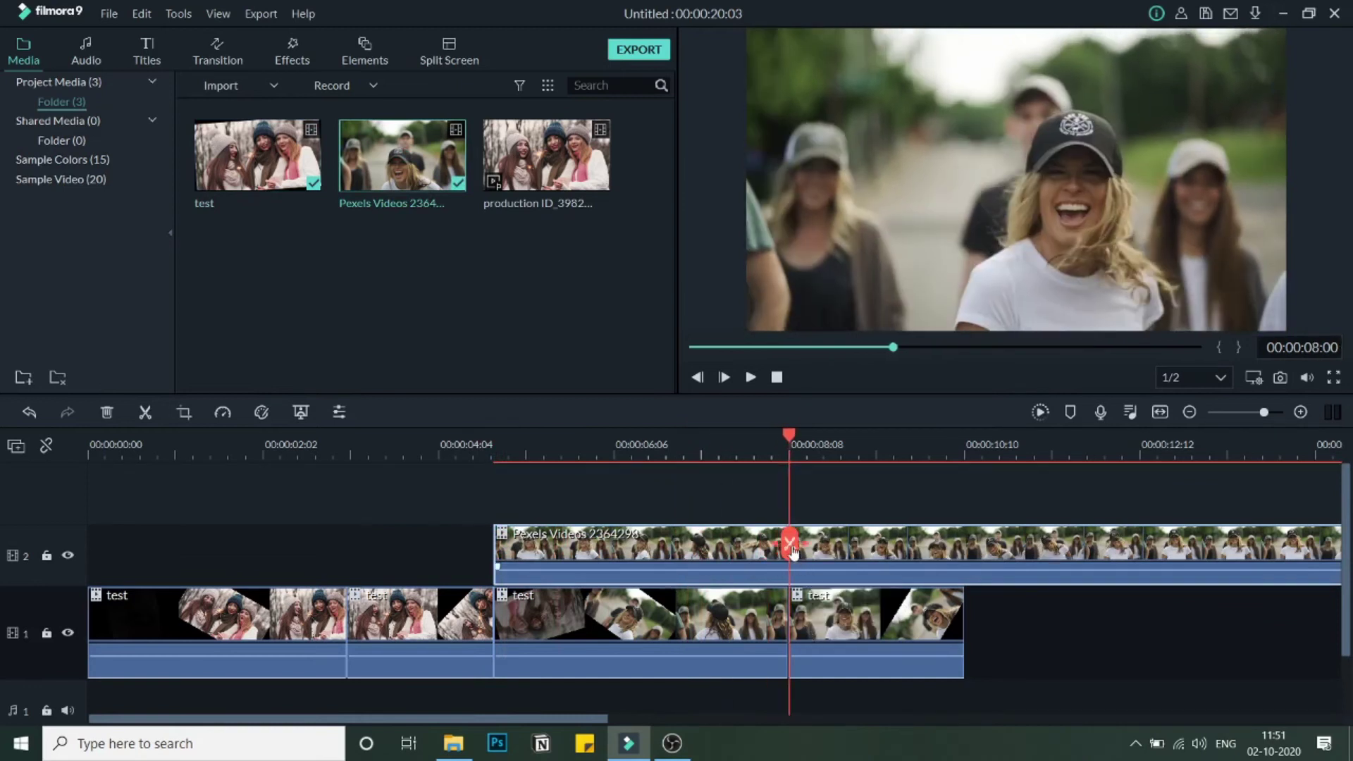
left_click(790, 546)
left_click(663, 547)
key("Delete")
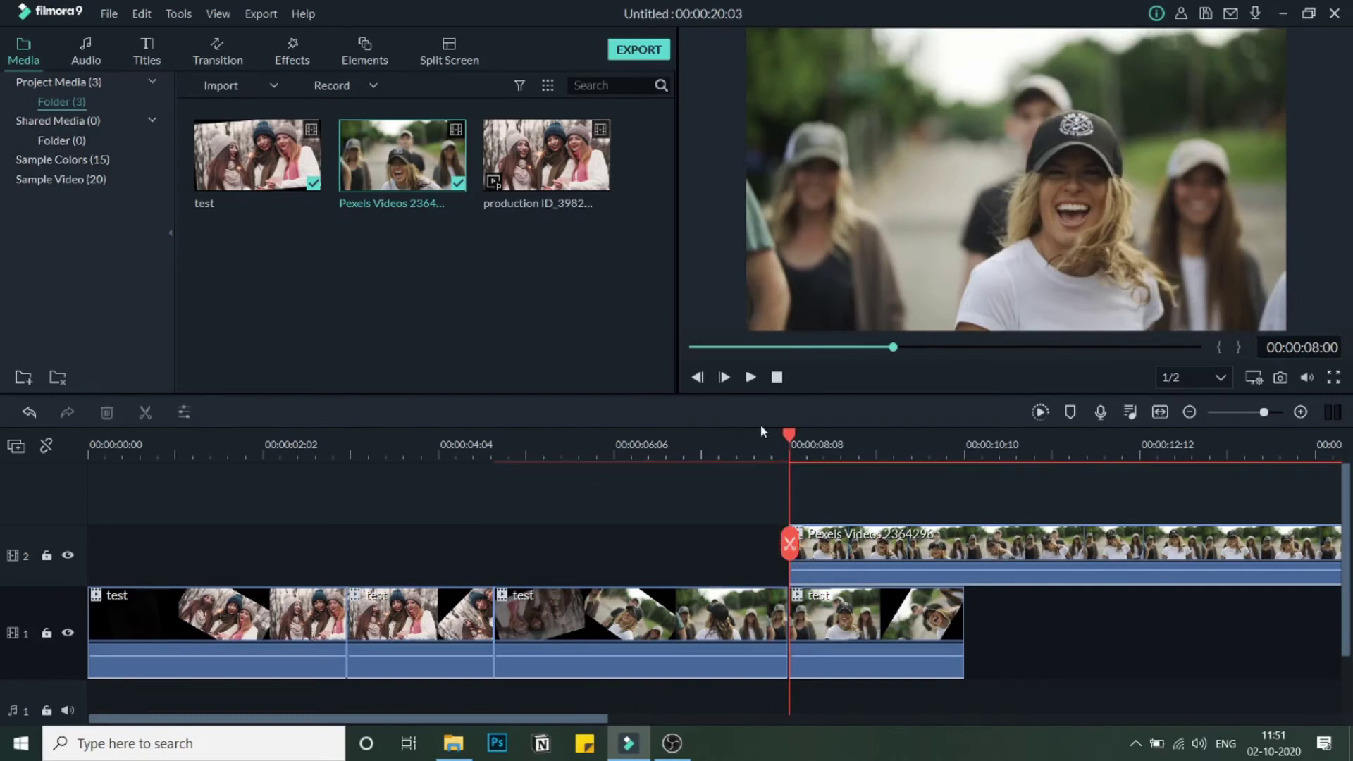
Delete the last test clip on track 1 and scrub to check the arrangement
left_click(907, 611)
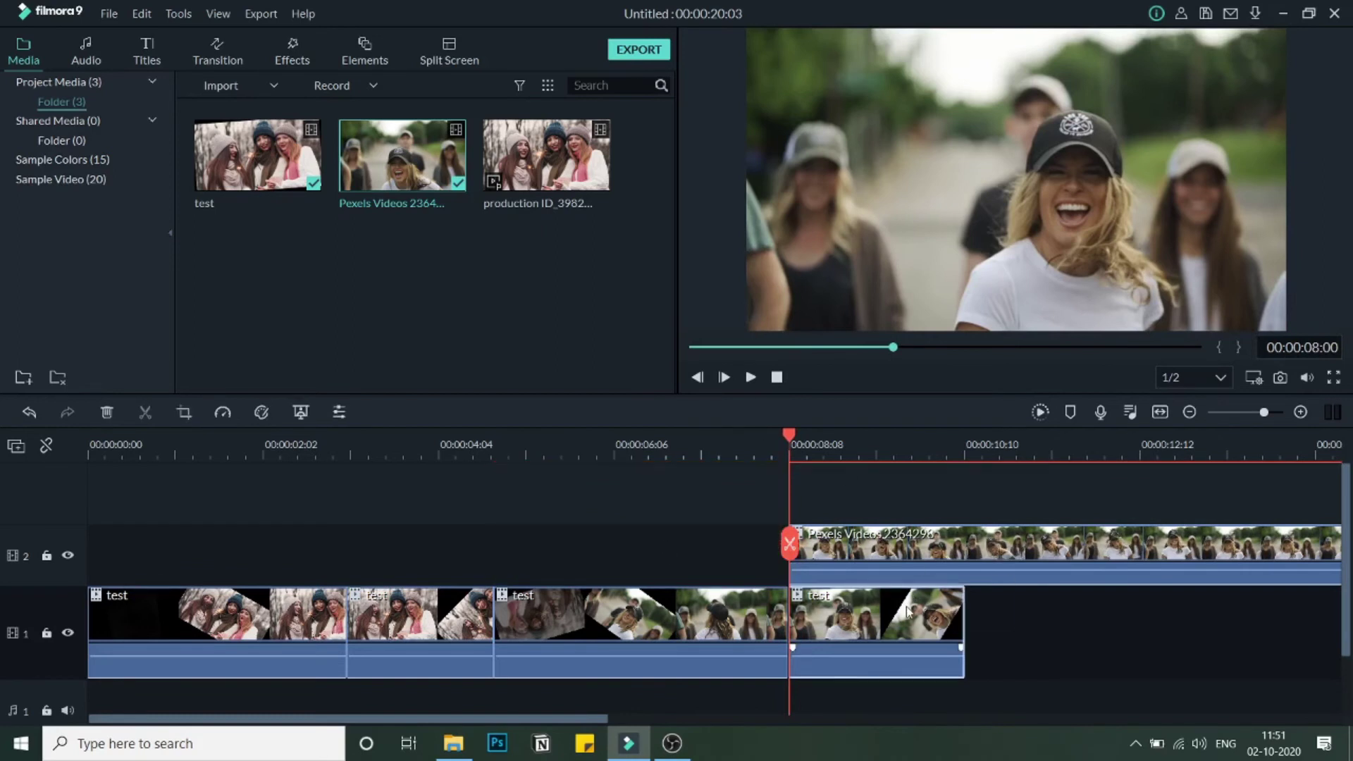
key("Delete")
left_click(744, 443)
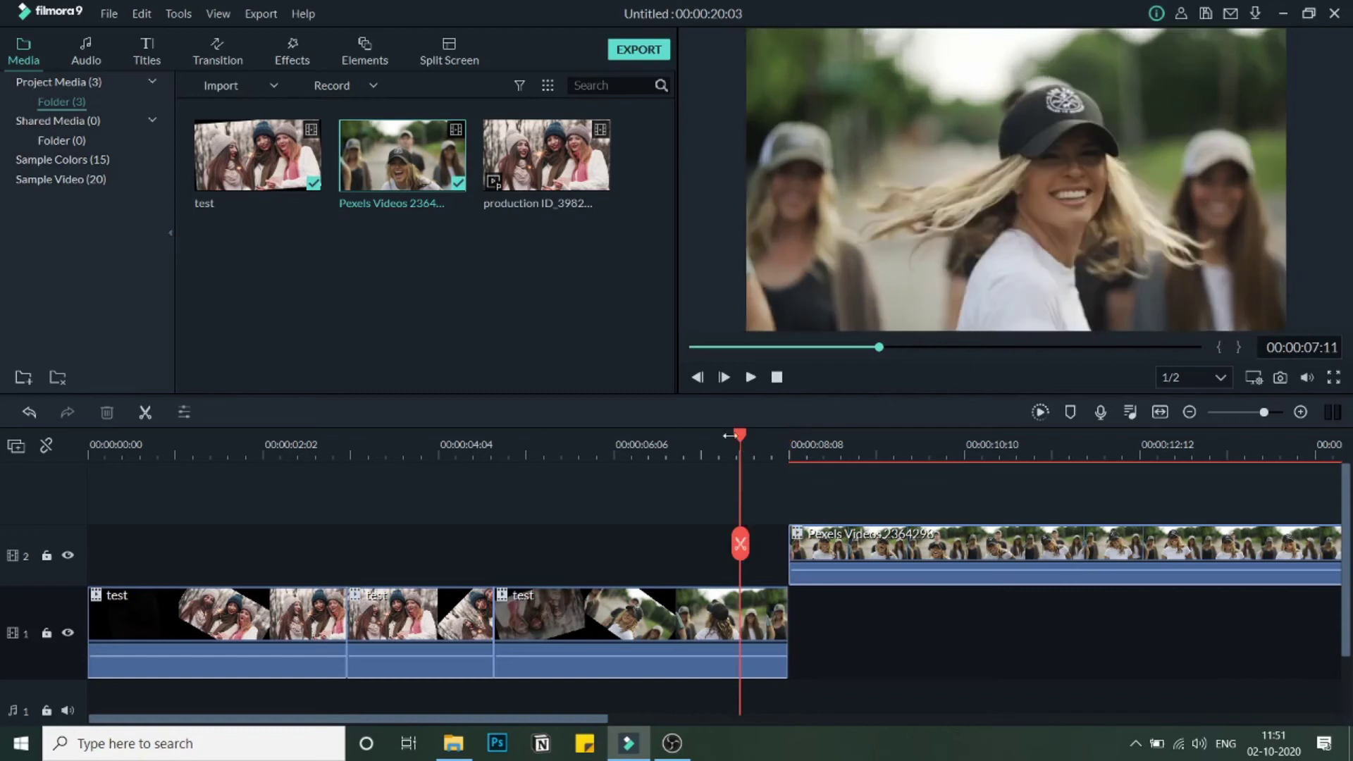
left_click_drag(744, 437, 169, 477)
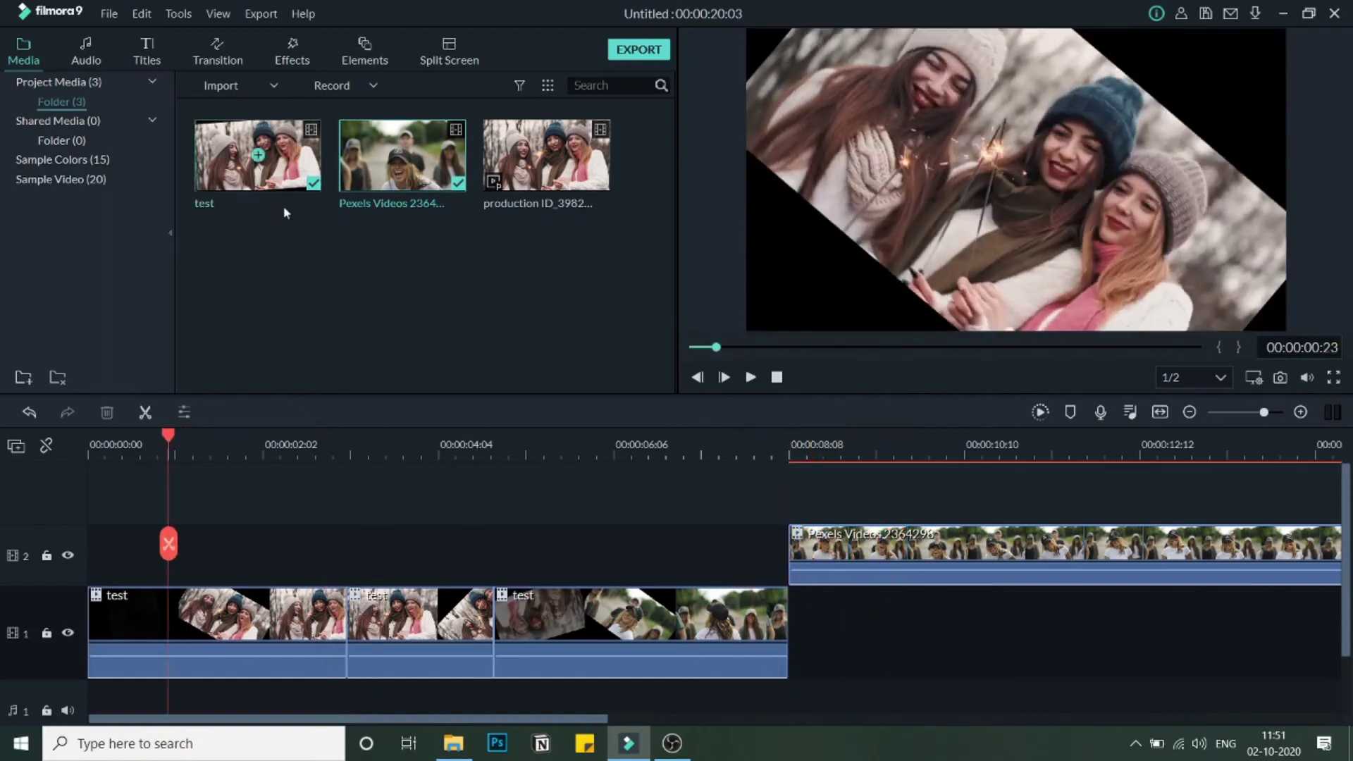
Add the production clip on a new track 3 and trim it to 00:00:02:24
left_click_drag(536, 185, 46, 500)
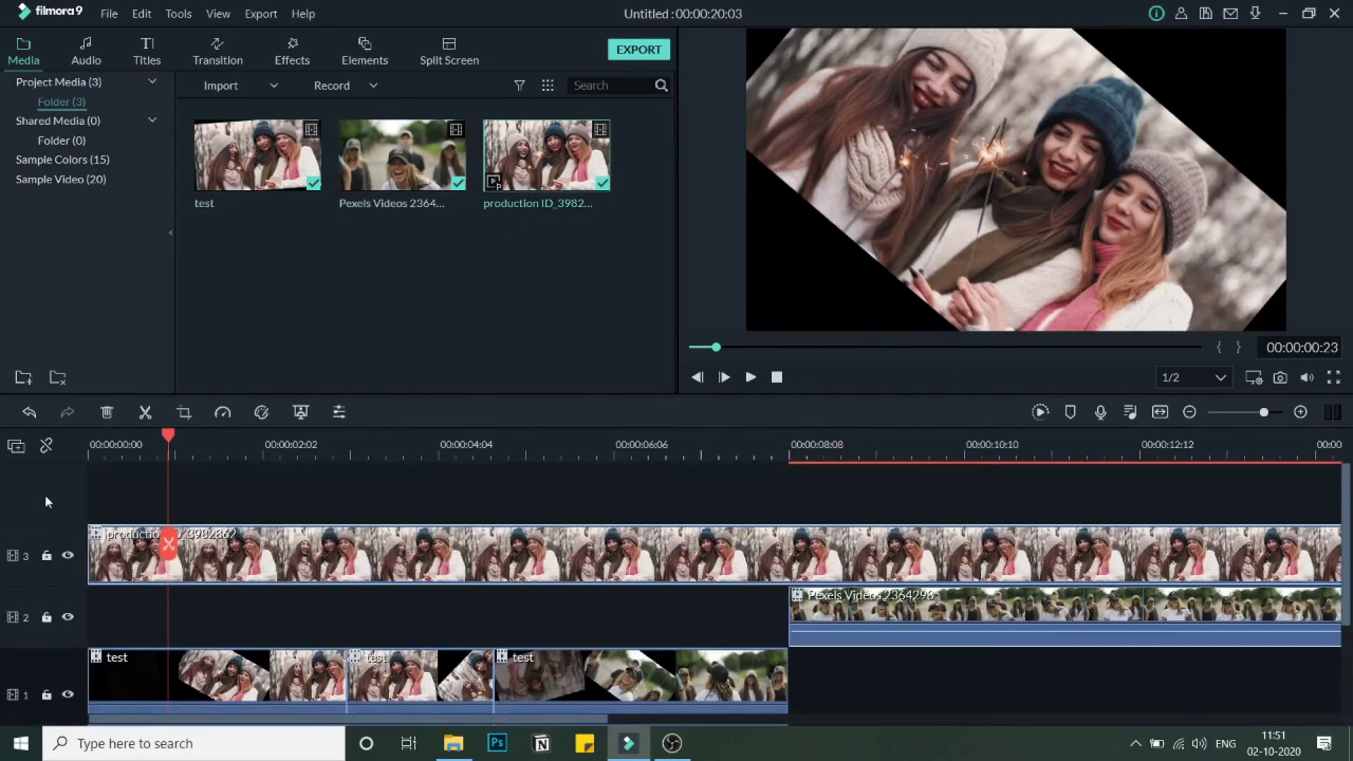
left_click_drag(171, 442, 349, 491)
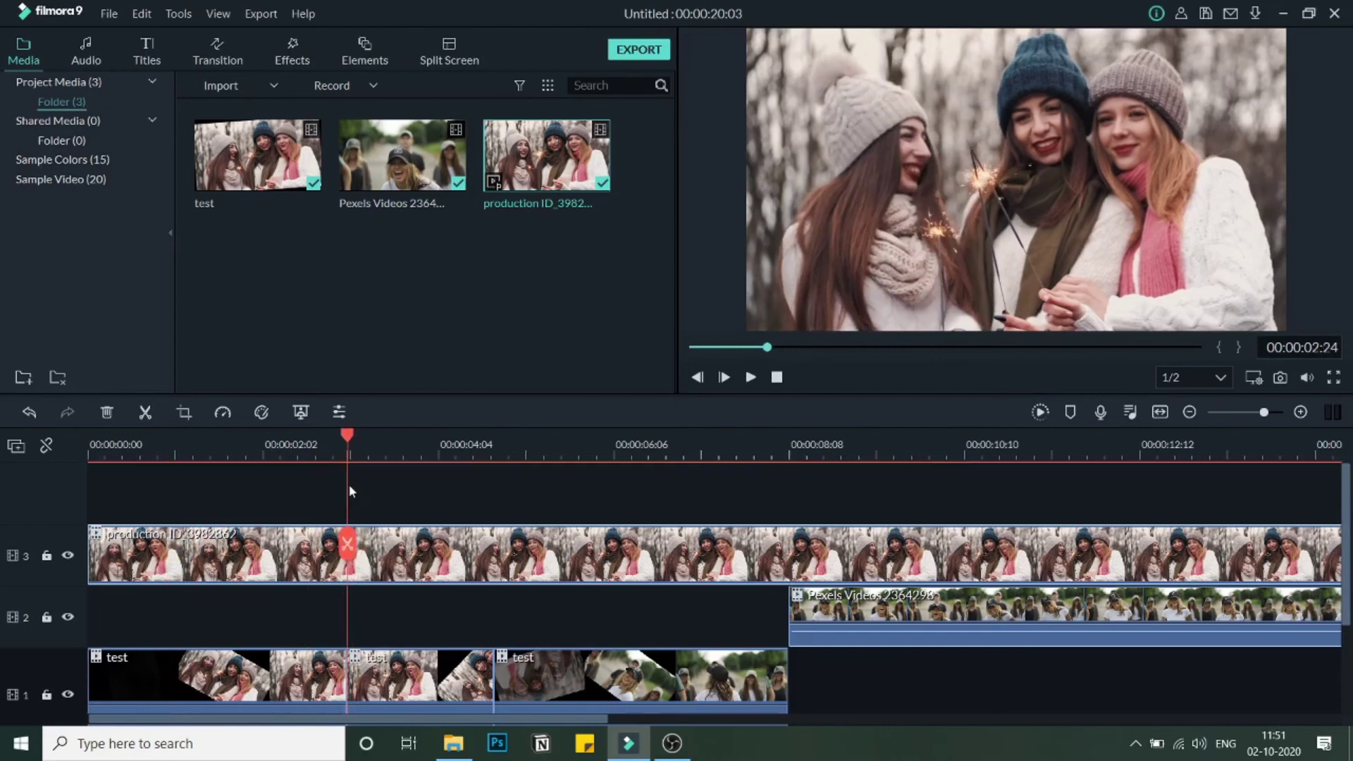
left_click(348, 547)
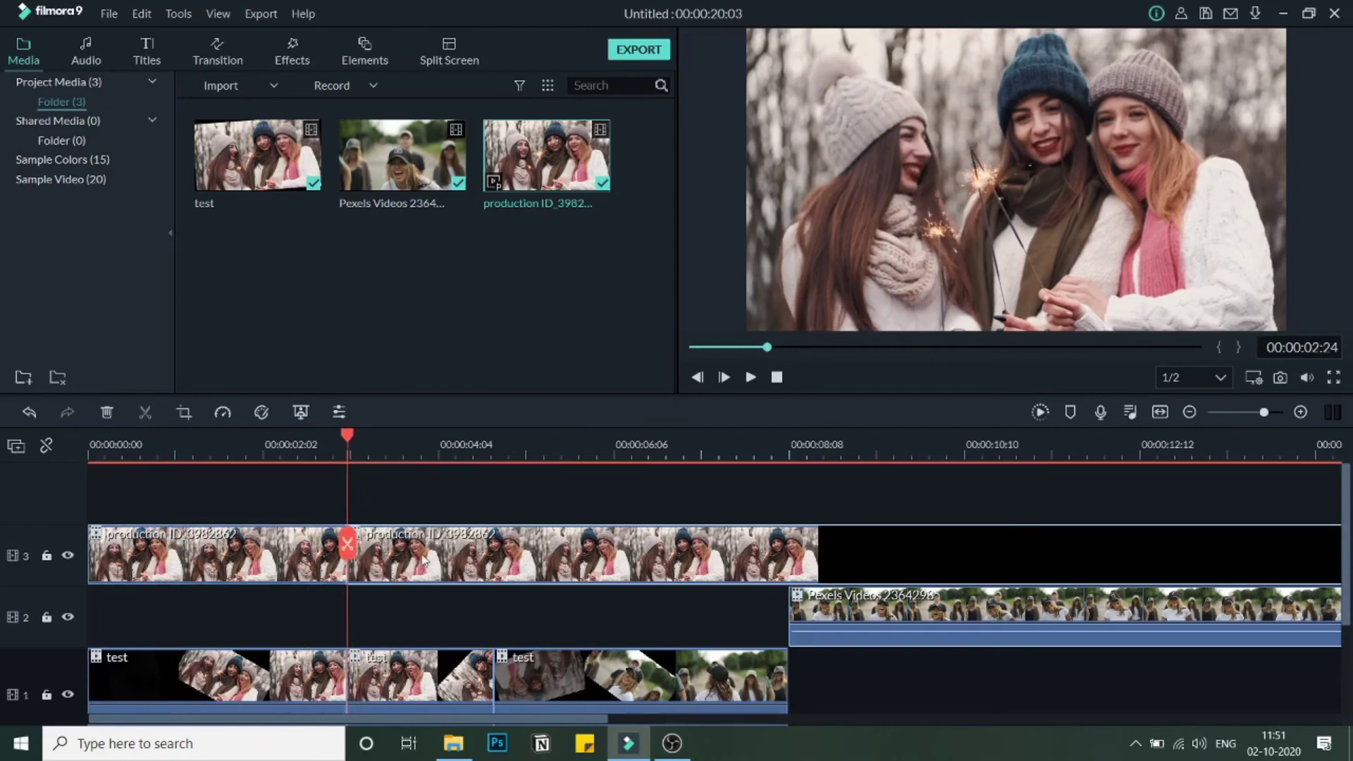
key("Delete")
Delete the first test clip and move the trimmed production clip down to track 2
left_click(247, 673)
key("Delete")
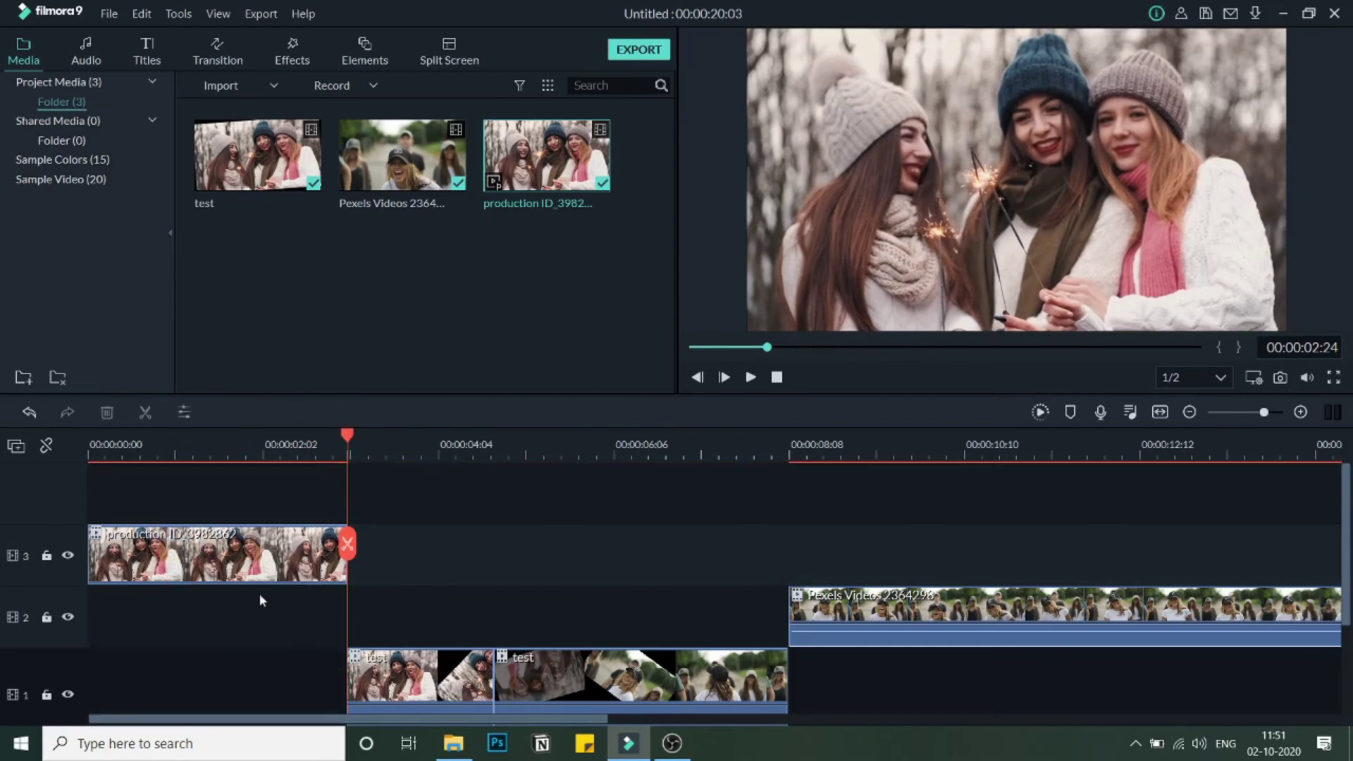
left_click_drag(204, 553, 204, 615)
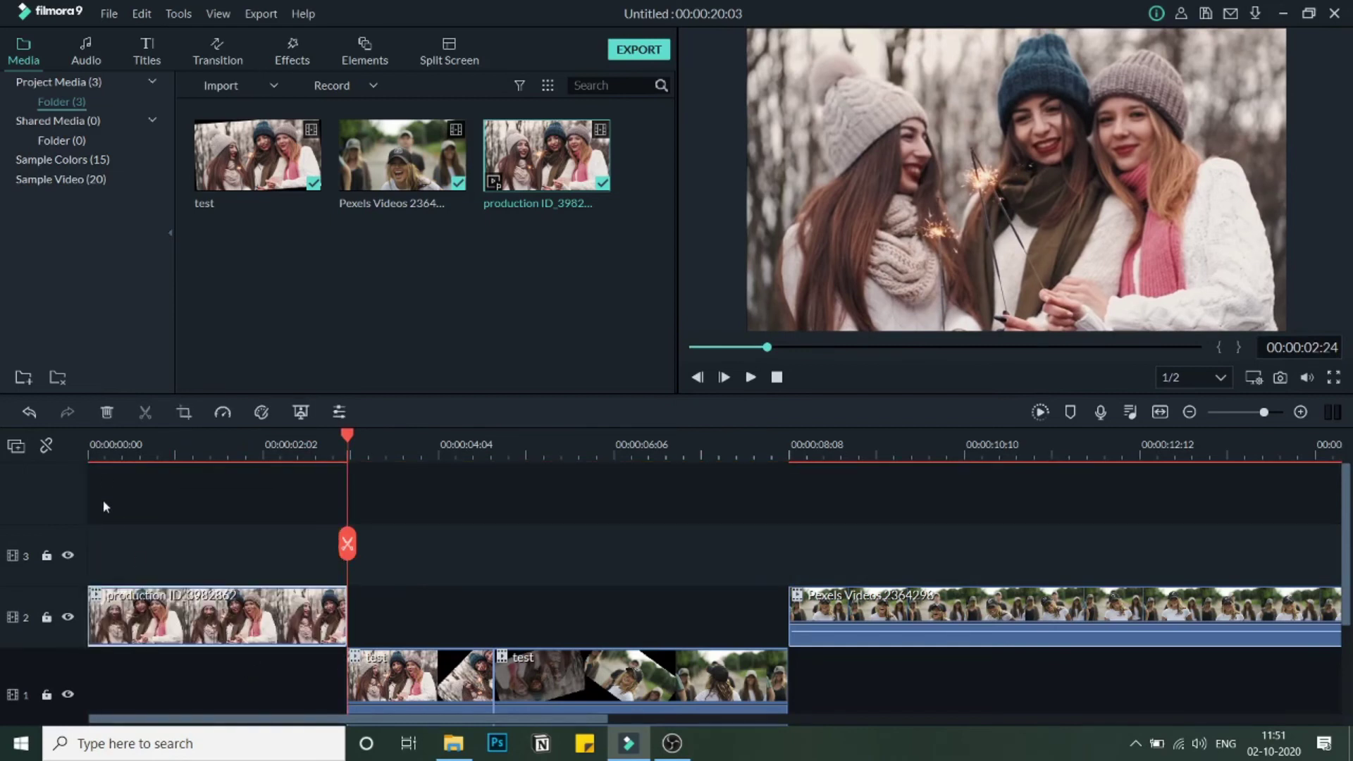
left_click(98, 450)
Scrub the playhead through the opening of the edit to preview the final video
left_click_drag(99, 451, 677, 606)
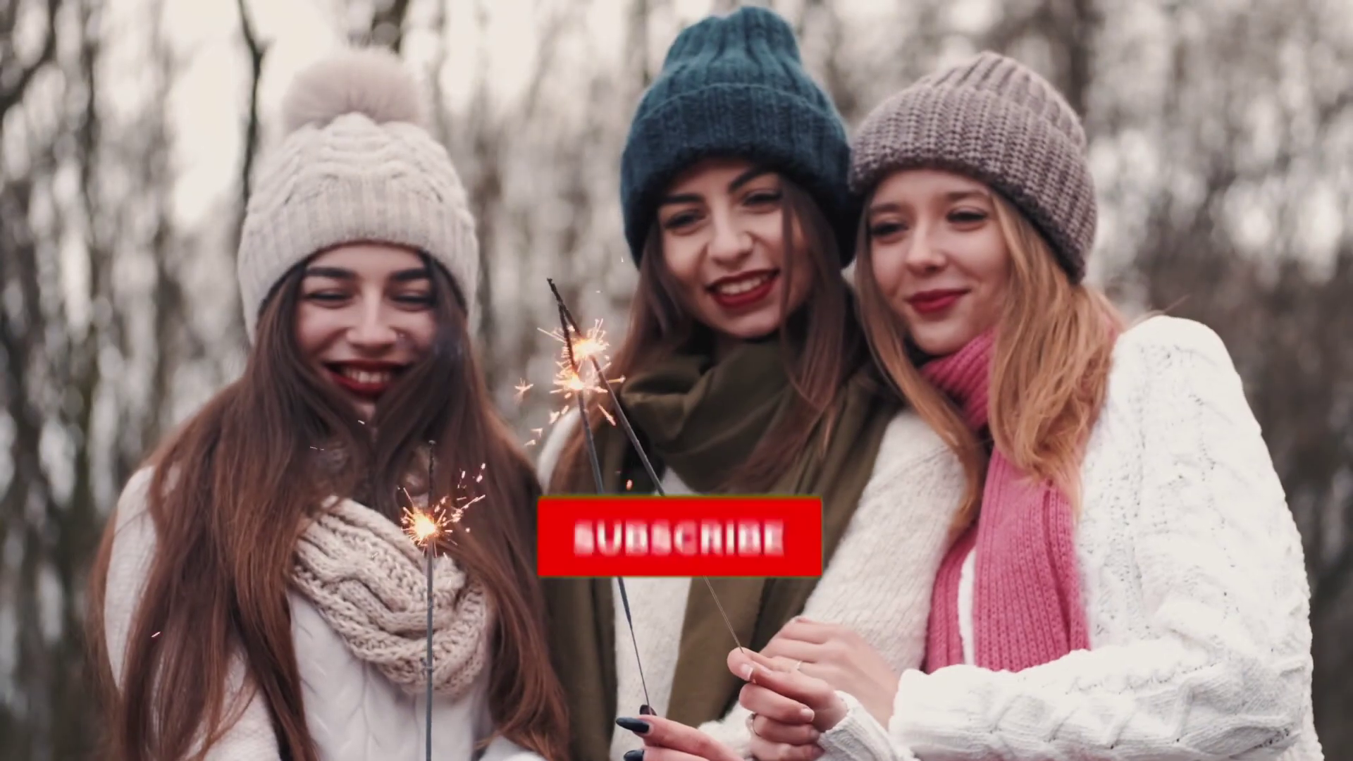